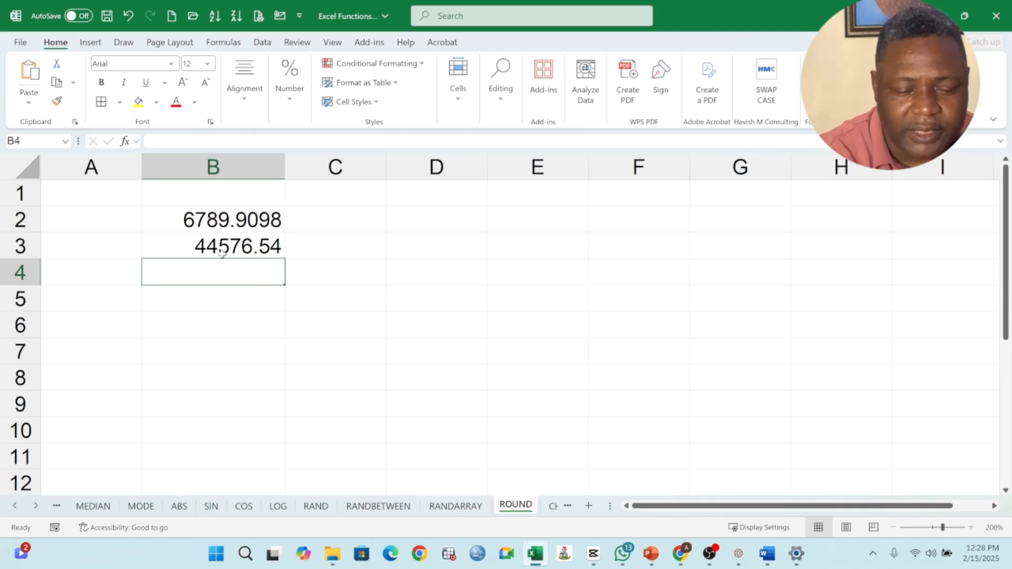
Enter 334456.56667 in cell B4 and widen column B.
text(334456)
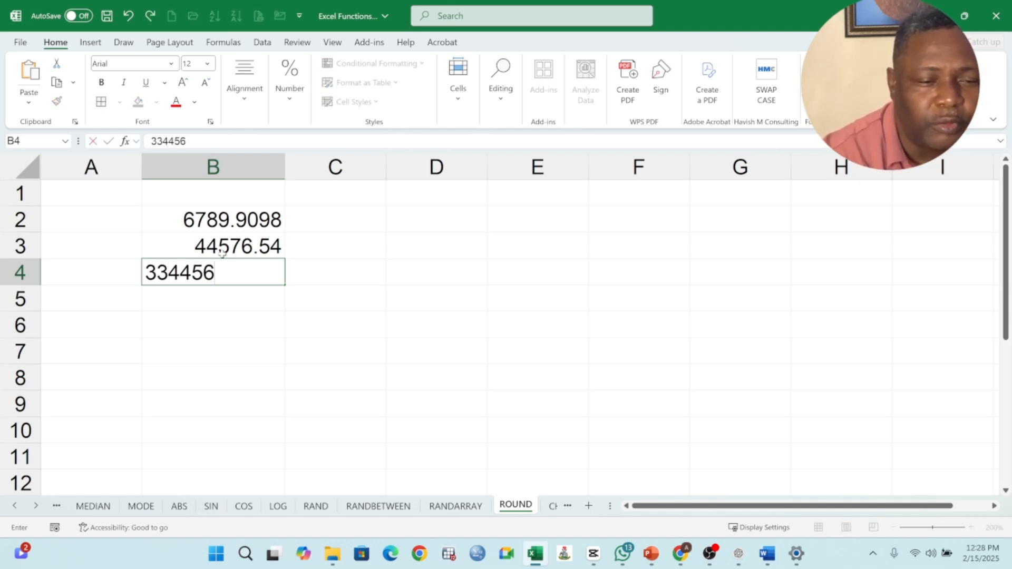
text(.56667)
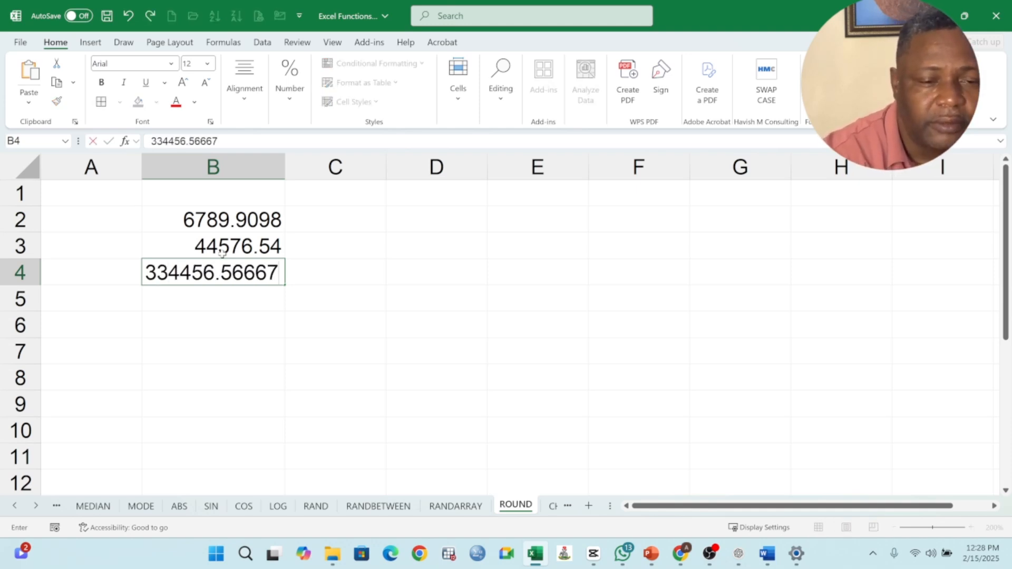
key(Return)
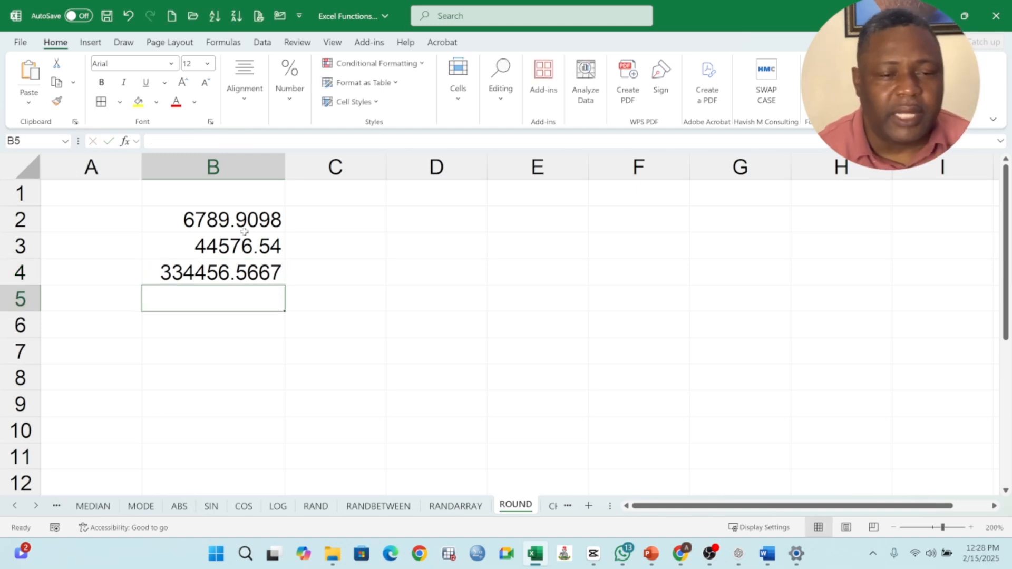
drag(286, 170, 329, 170)
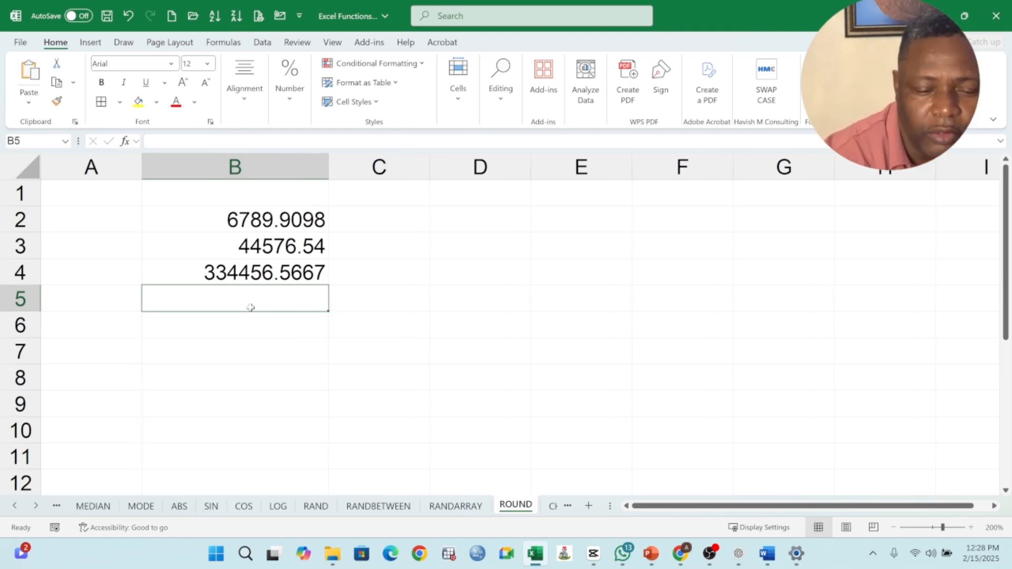
Enter 654556.666765 in cell B5 and widen column B further.
text(654556)
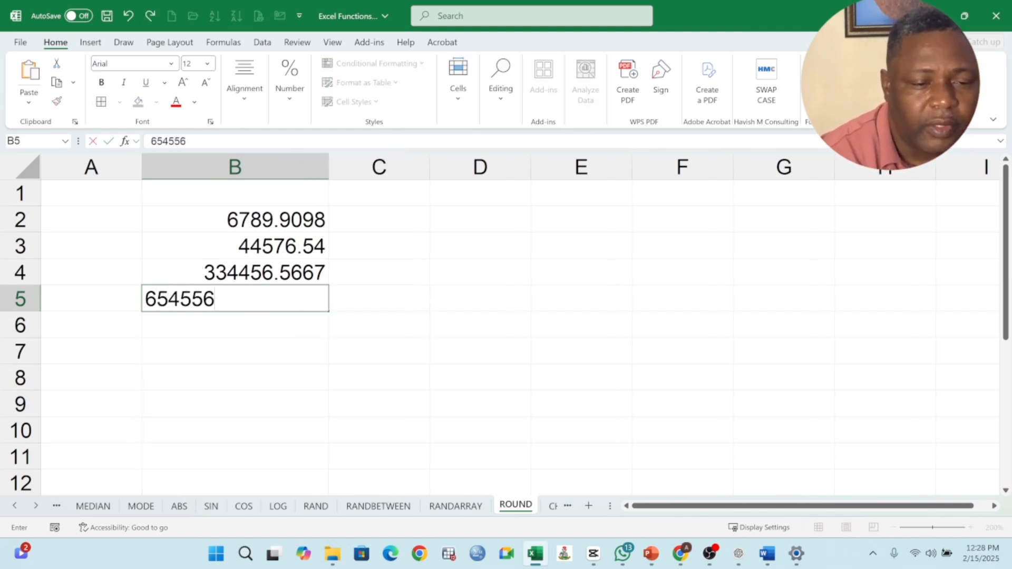
text(.666765)
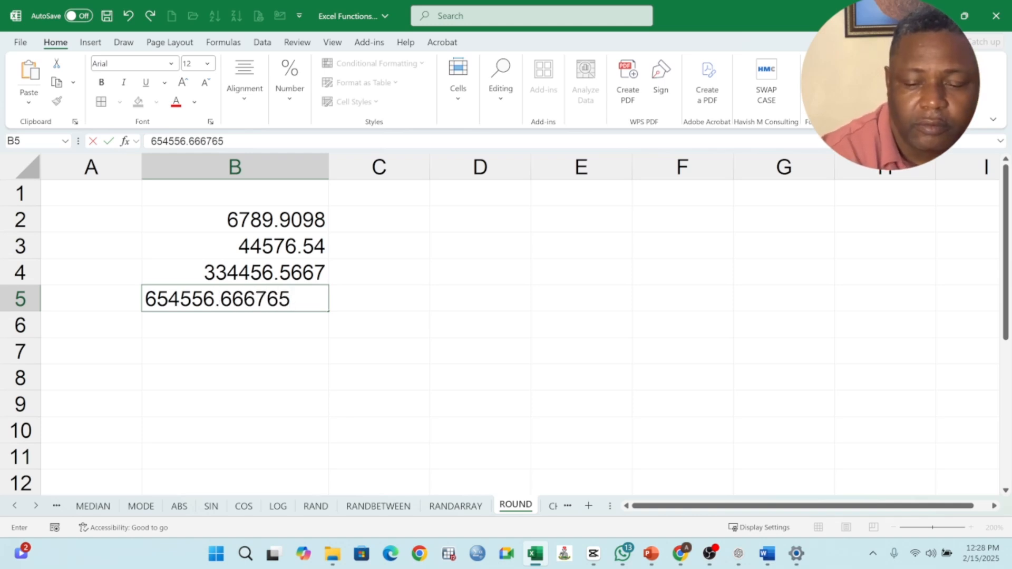
key(Return)
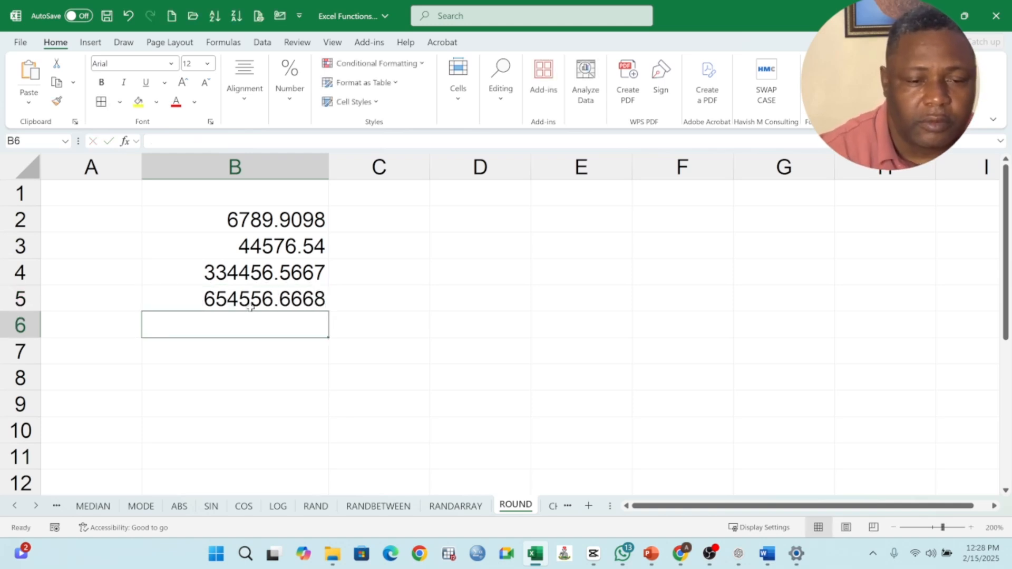
drag(328, 168, 365, 167)
drag(315, 225, 319, 305)
click(319, 305)
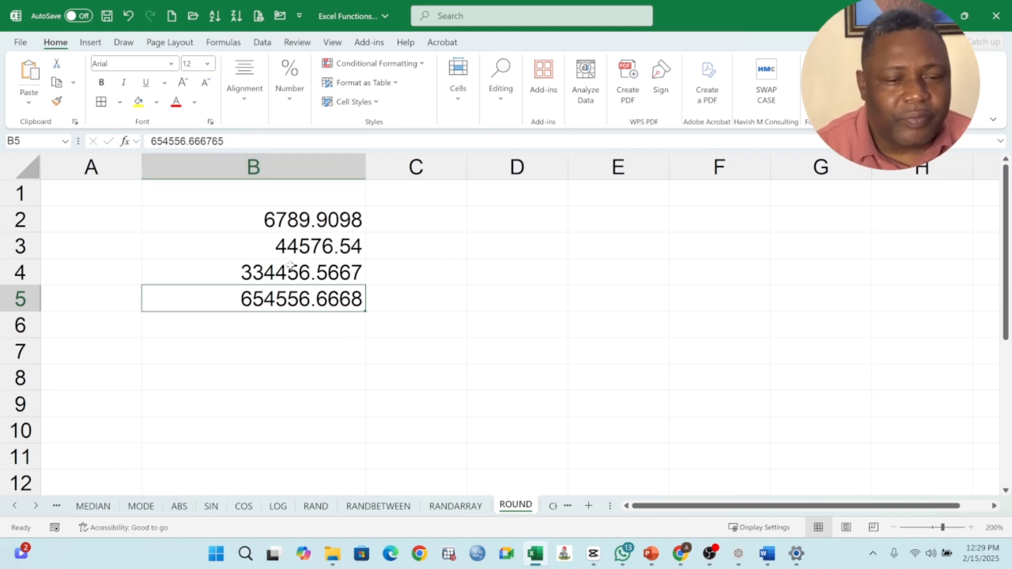
click(345, 279)
click(351, 303)
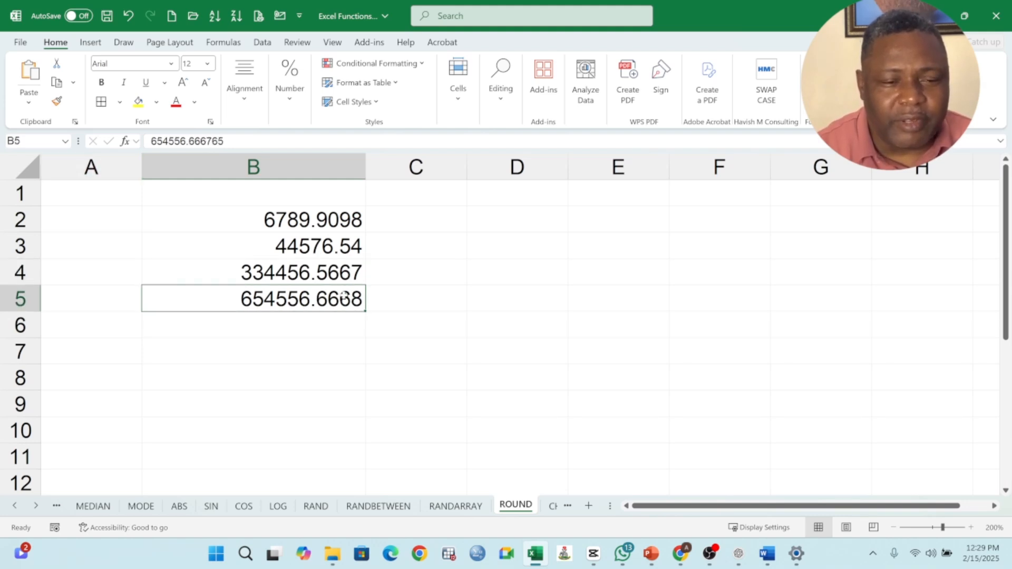
click(346, 283)
click(347, 299)
Format the number in cell B4 to display five decimal places.
click(346, 280)
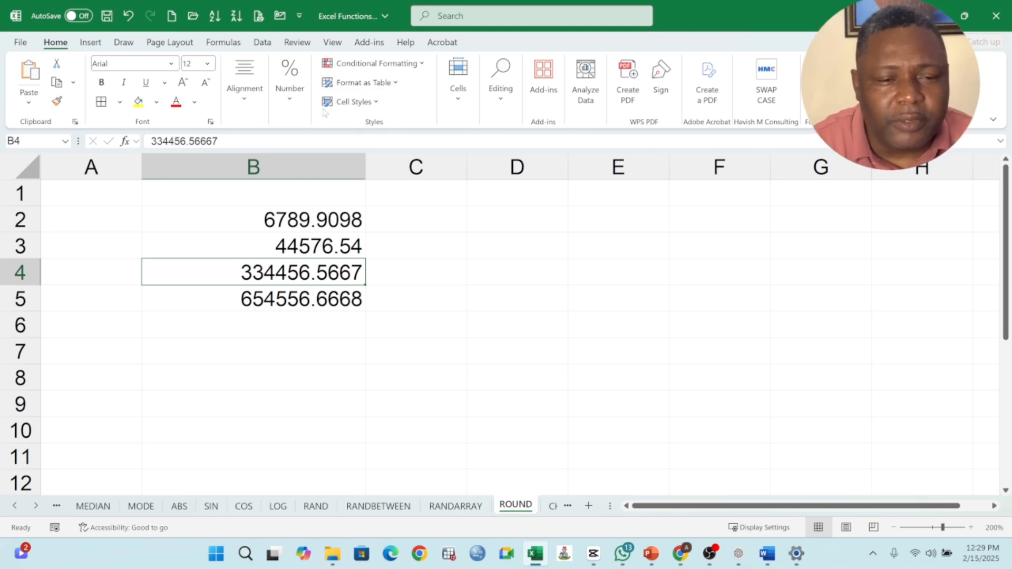
click(290, 98)
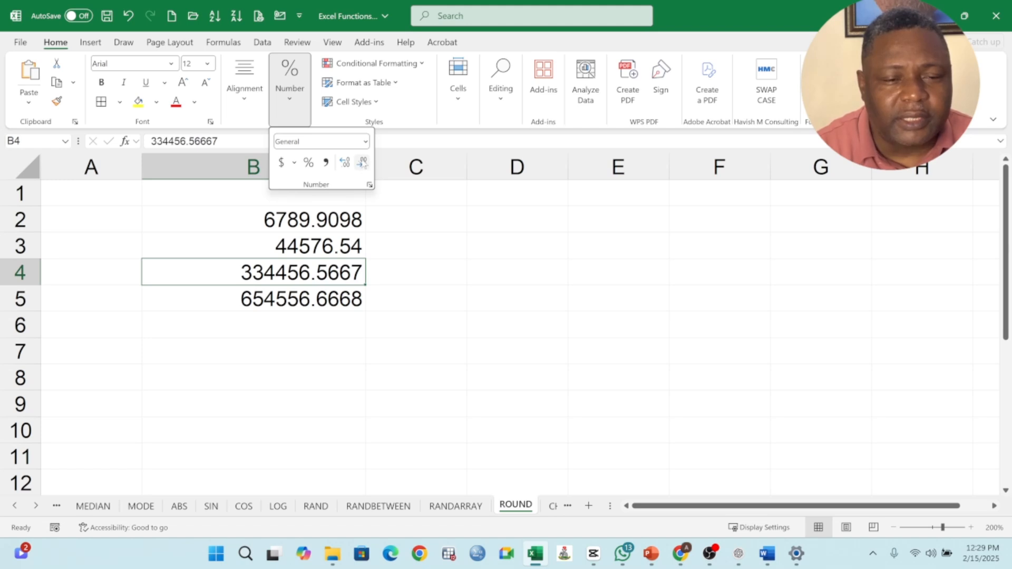
click(363, 163)
click(346, 163)
click(345, 163)
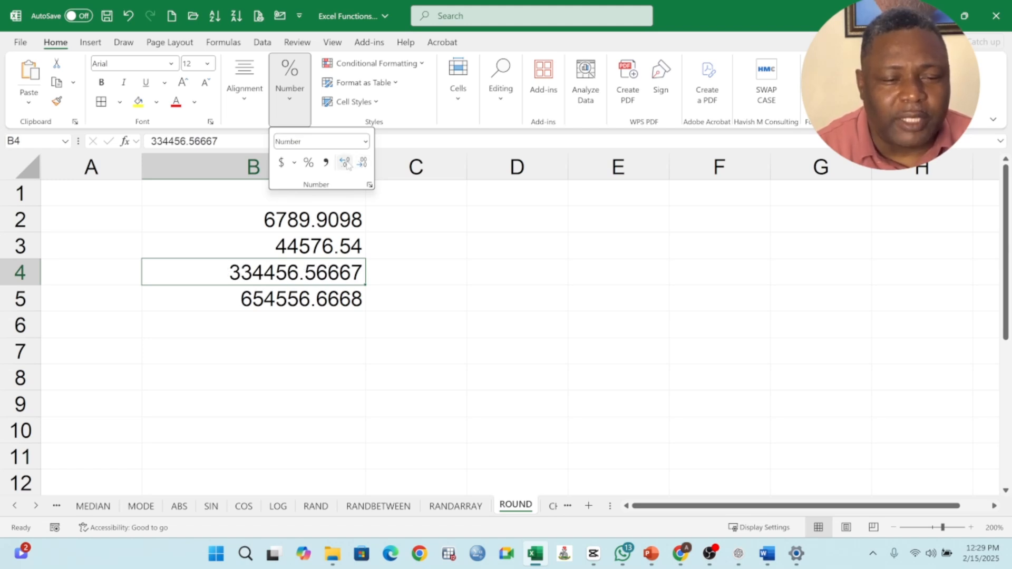
click(345, 163)
click(345, 163)
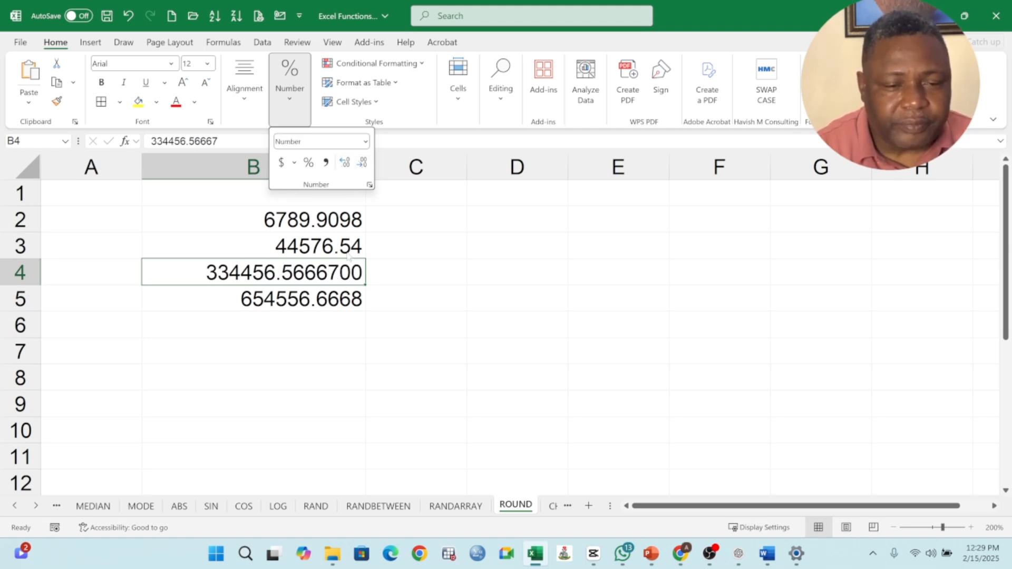
click(363, 163)
click(362, 163)
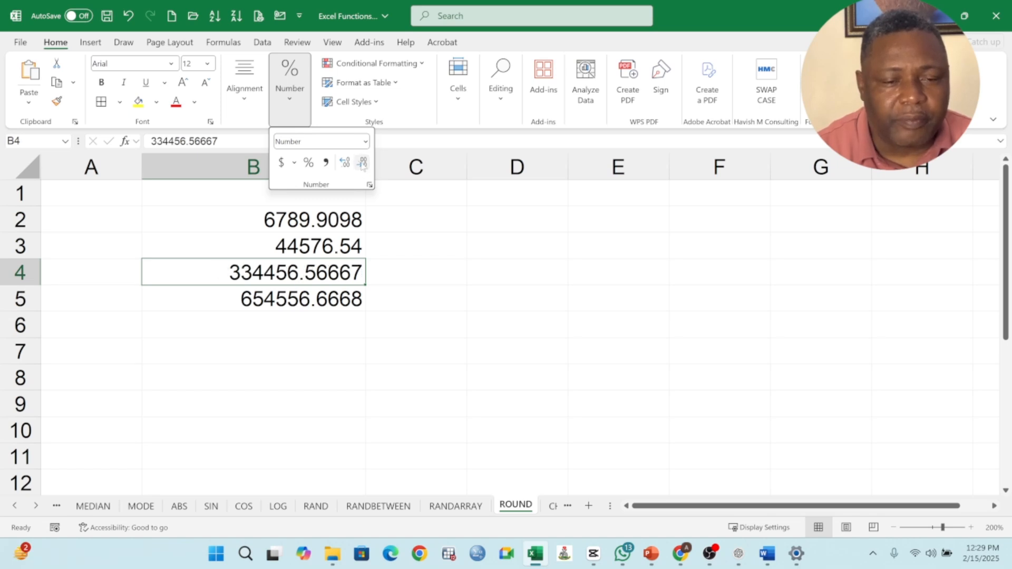
Format the number in cell B5 to display six decimal places.
click(346, 249)
drag(327, 226, 328, 283)
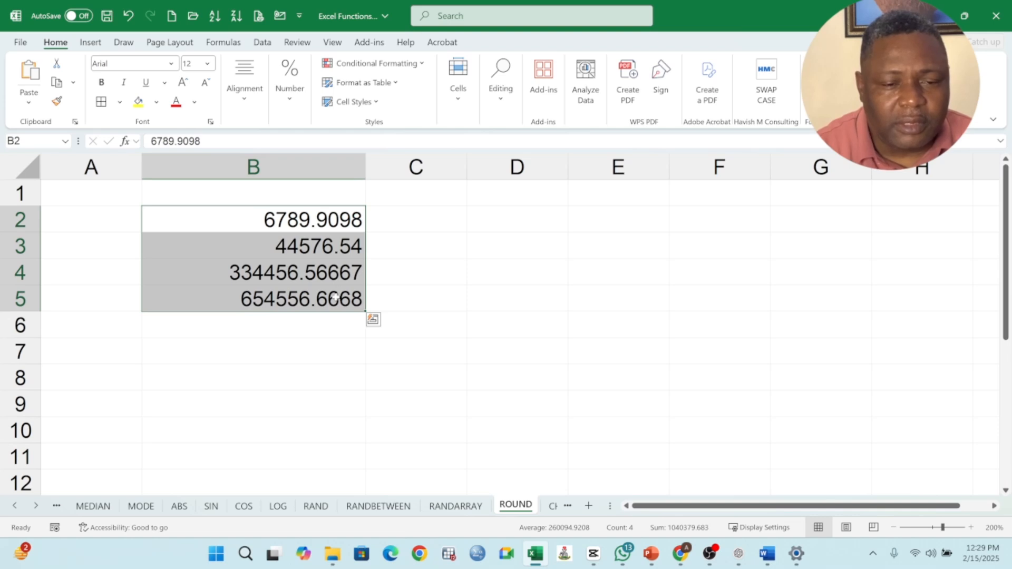
click(335, 298)
click(289, 108)
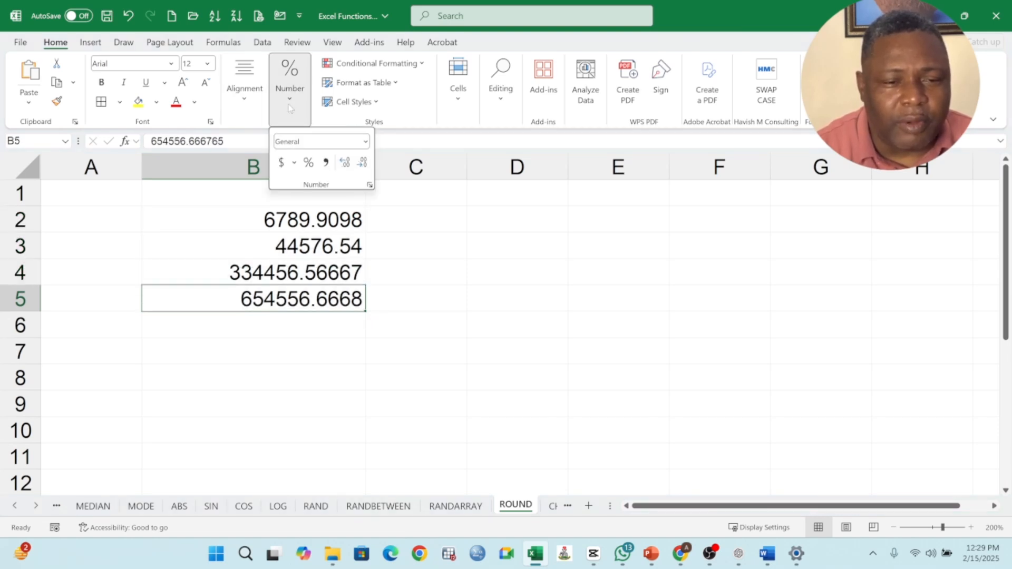
click(345, 162)
click(344, 162)
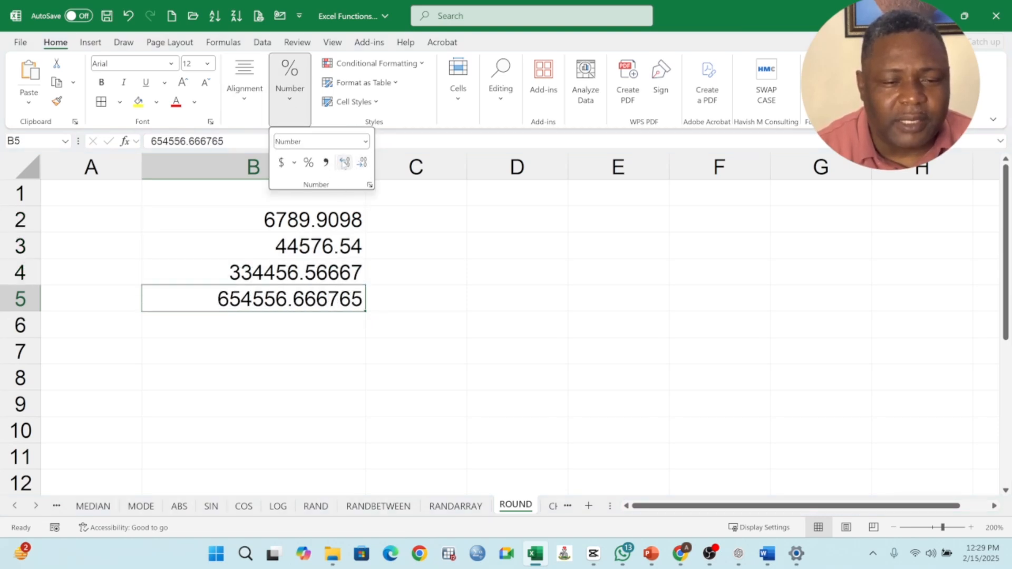
click(345, 163)
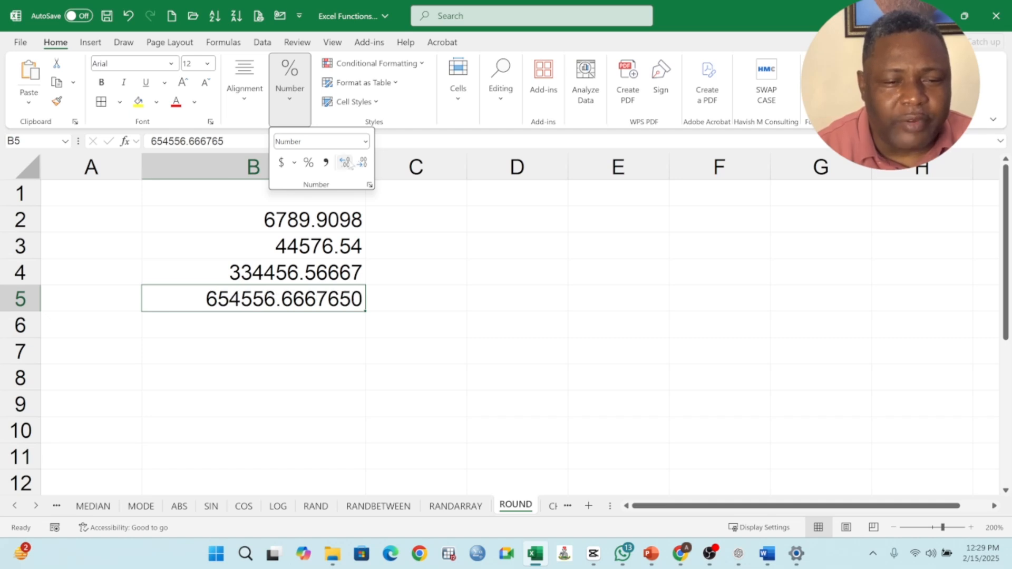
click(362, 162)
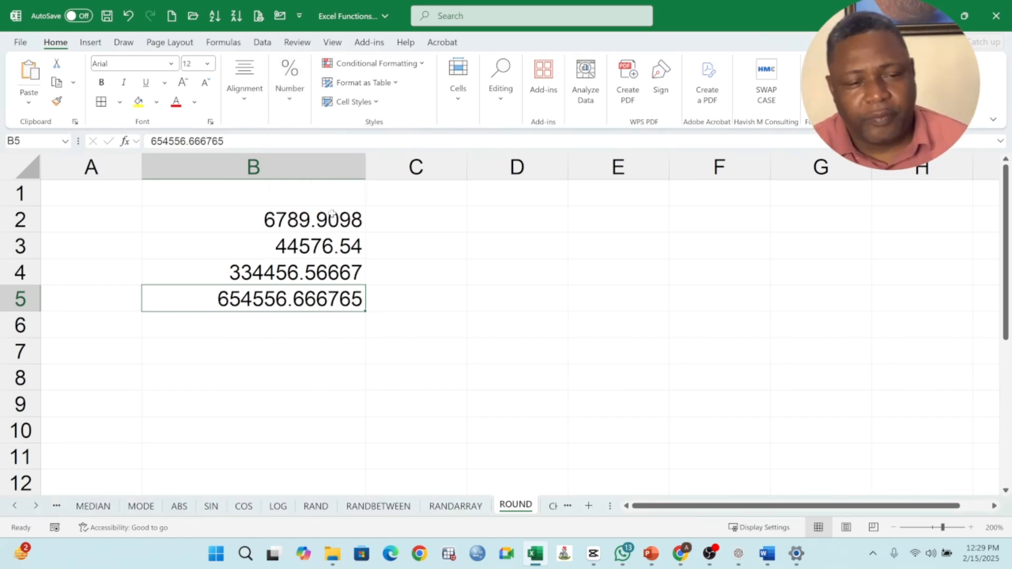
Enter the function name ROUND as a text label in cell D2.
drag(335, 220, 333, 299)
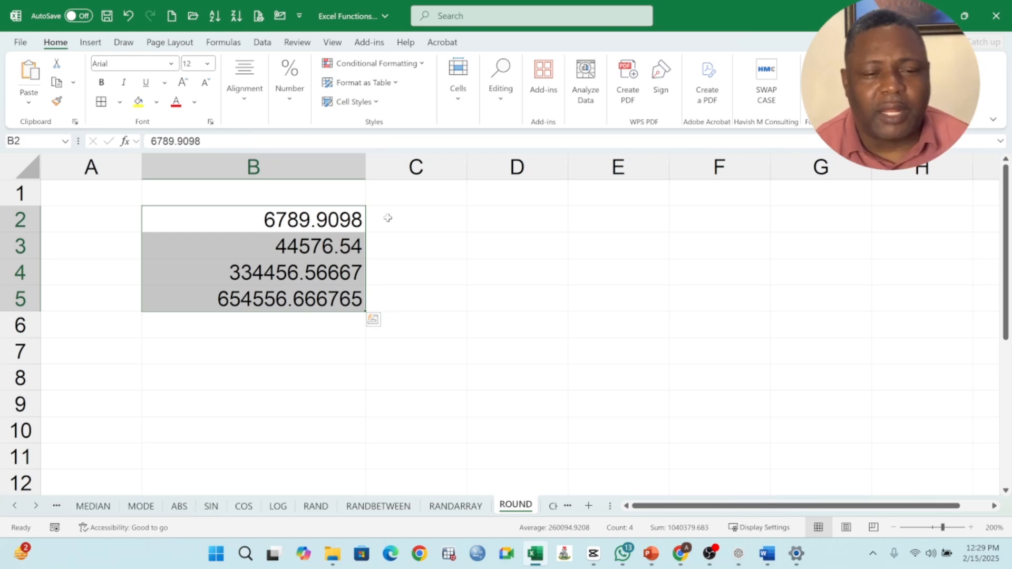
click(390, 217)
text(=)
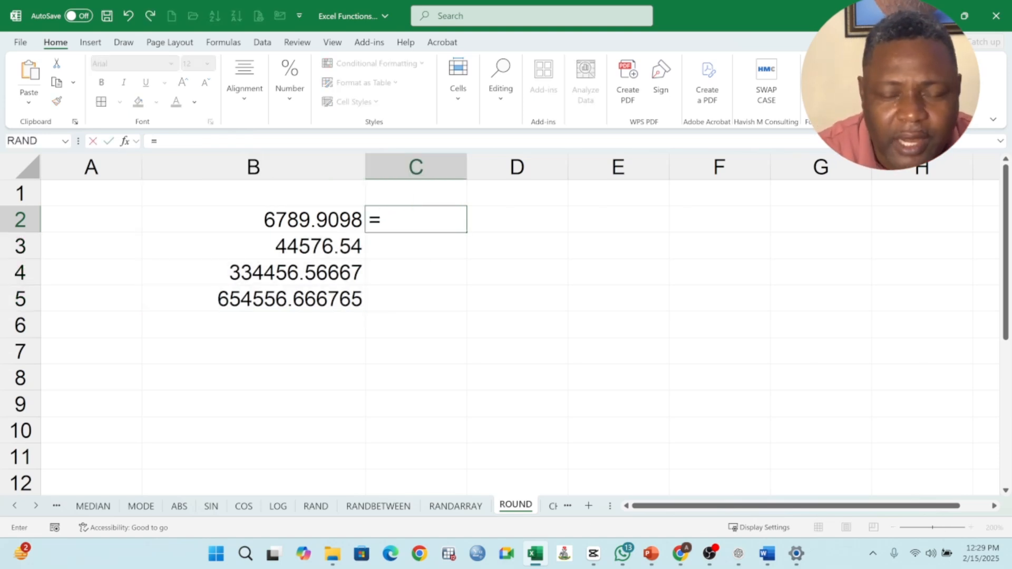
key(BackSpace)
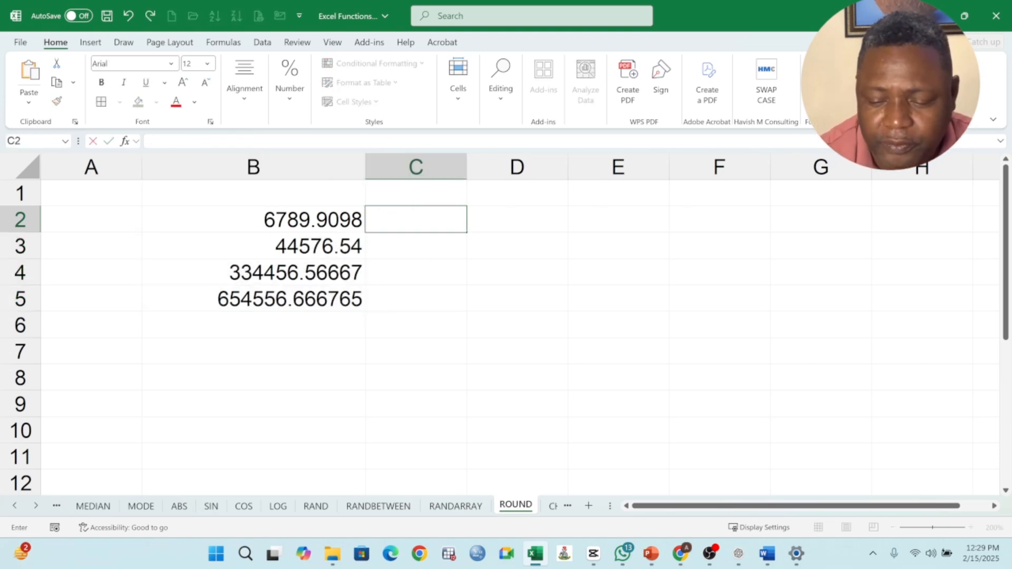
key(Tab)
text(ROUND)
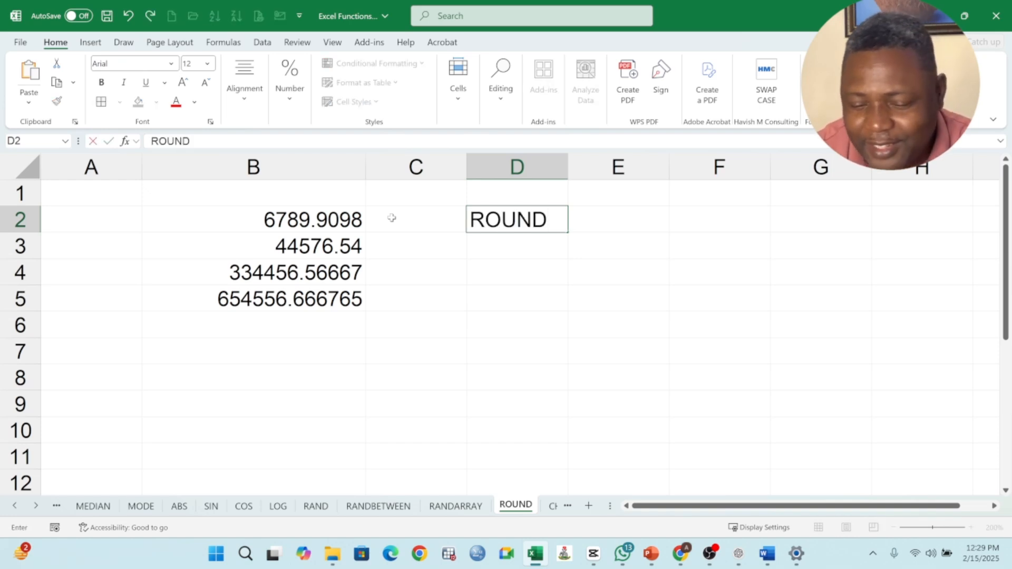
key(Return)
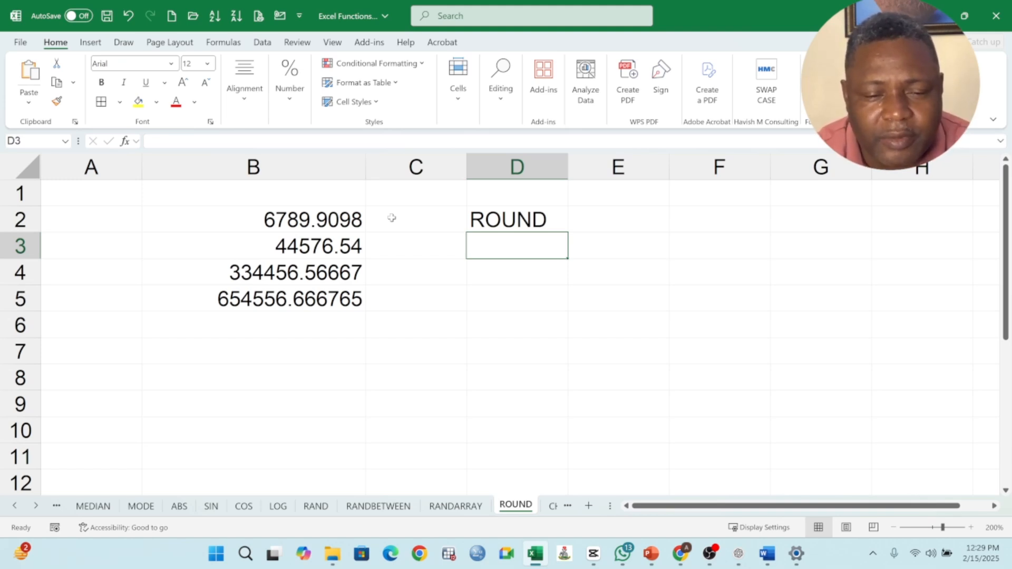
Enter the text label ROUNDUP in cell D3.
text(DOU)
key(BackSpace)
key(BackSpace)
key(BackSpace)
text(ROU)
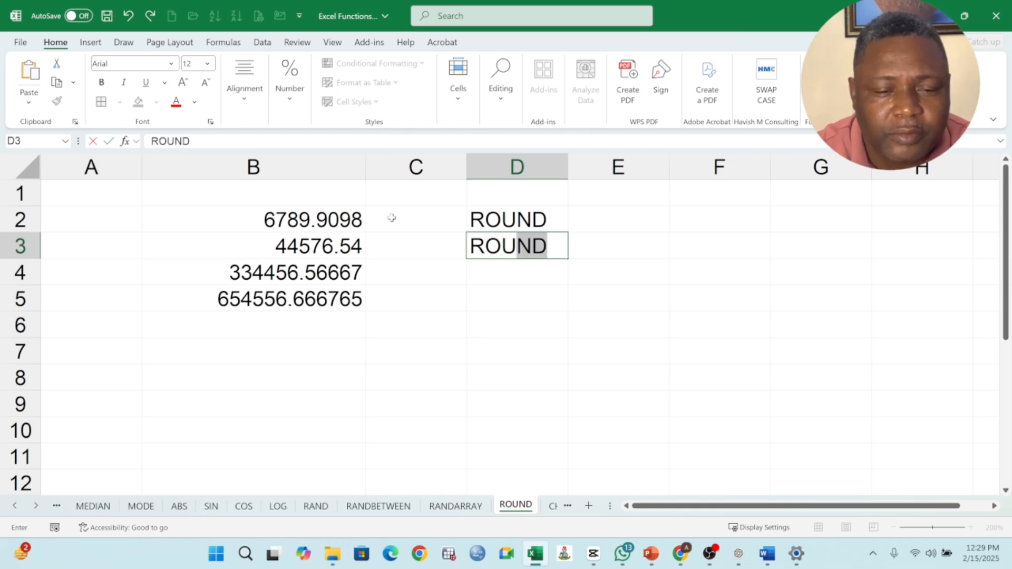
text(NDUP)
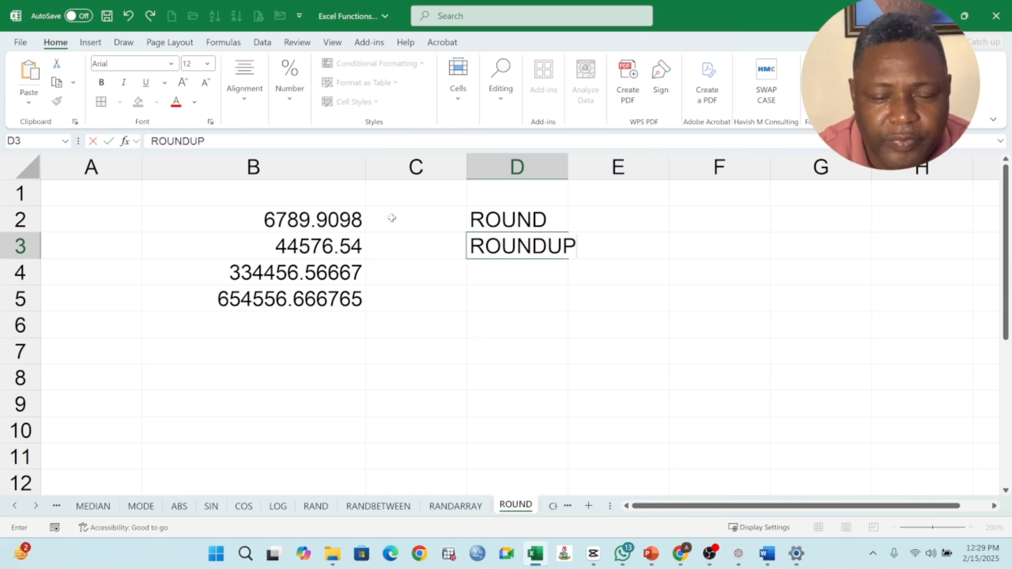
key(Return)
text(=ROUND)
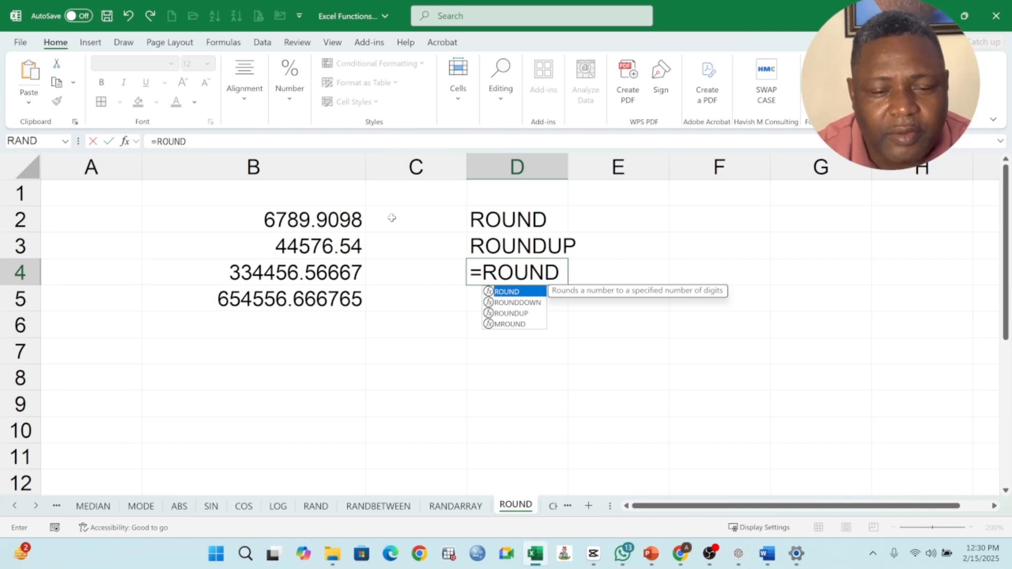
key(Escape)
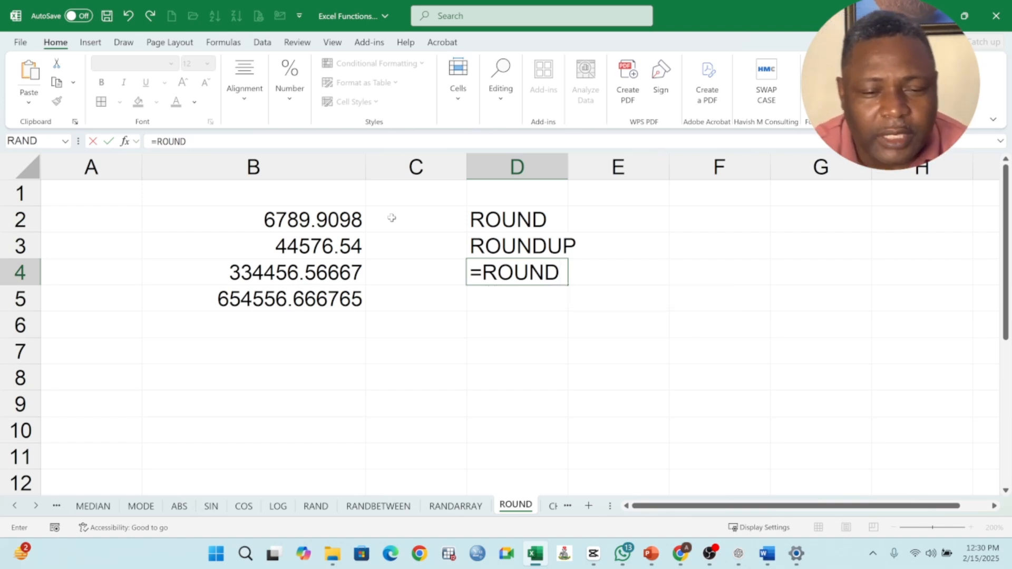
key(BackSpace)
key(BackSpace)
key(BackSpace)
key(BackSpace)
key(BackSpace)
key(BackSpace)
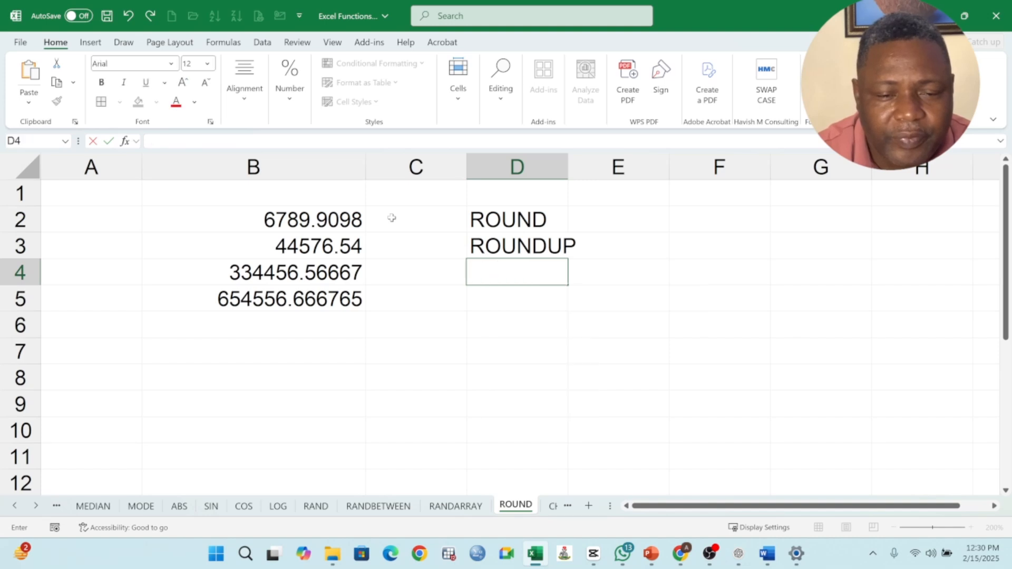
Enter the text label ROUNDDOWN in cell D4.
text(ROUNDDWON)
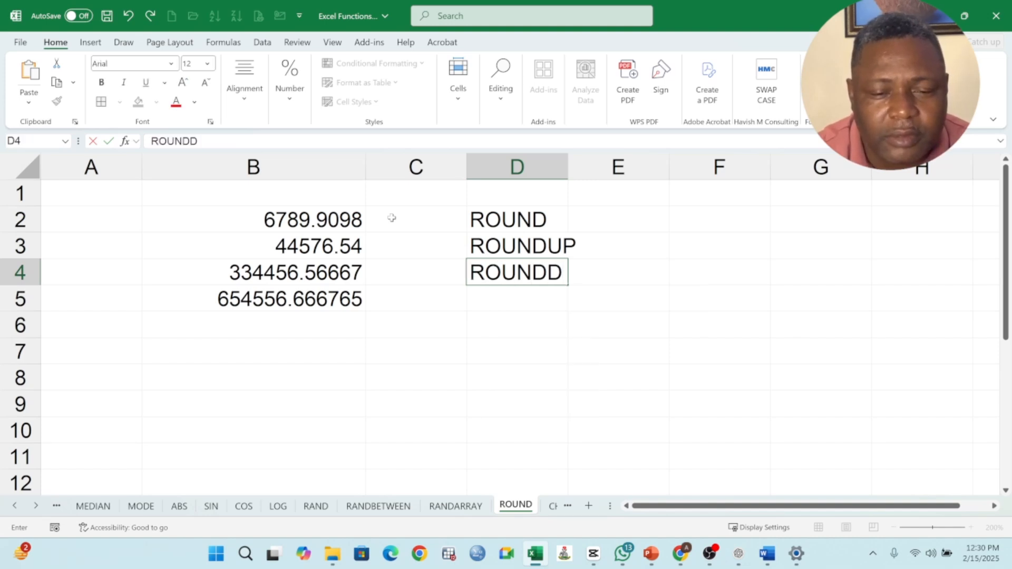
key(BackSpace)
key(BackSpace)
key(BackSpace)
key(BackSpace)
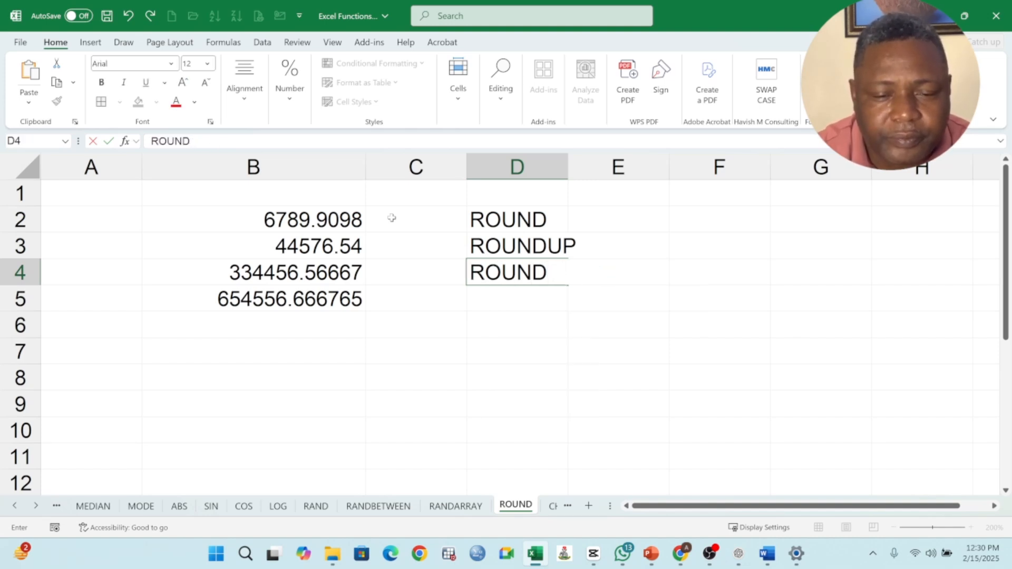
text(DOWN)
key(Return)
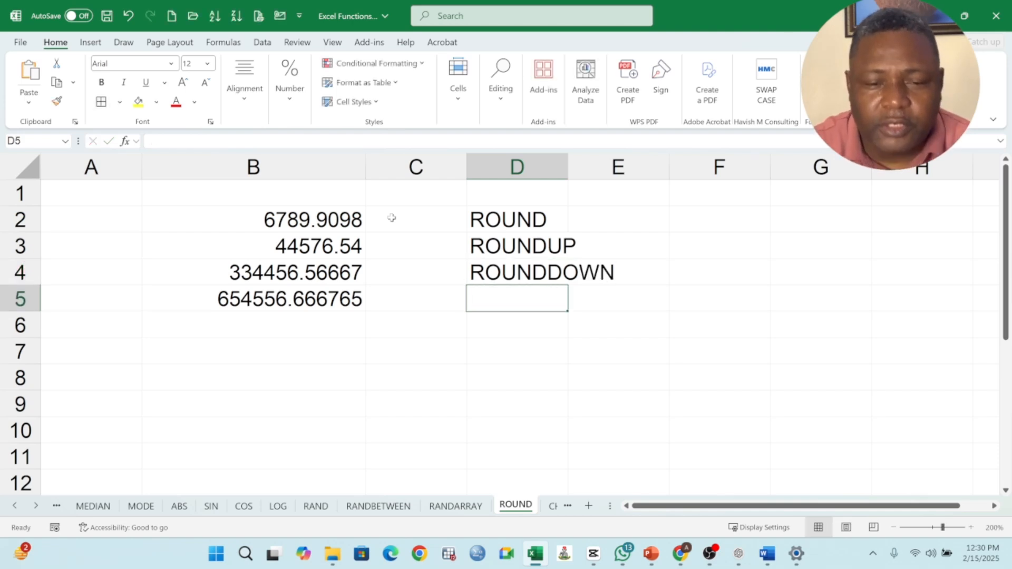
click(504, 223)
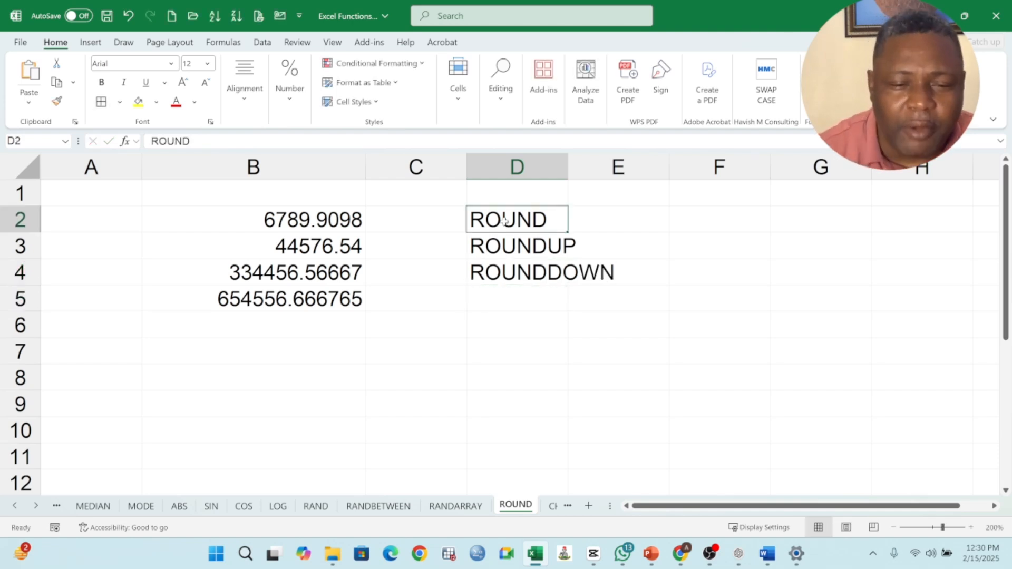
click(525, 250)
click(538, 274)
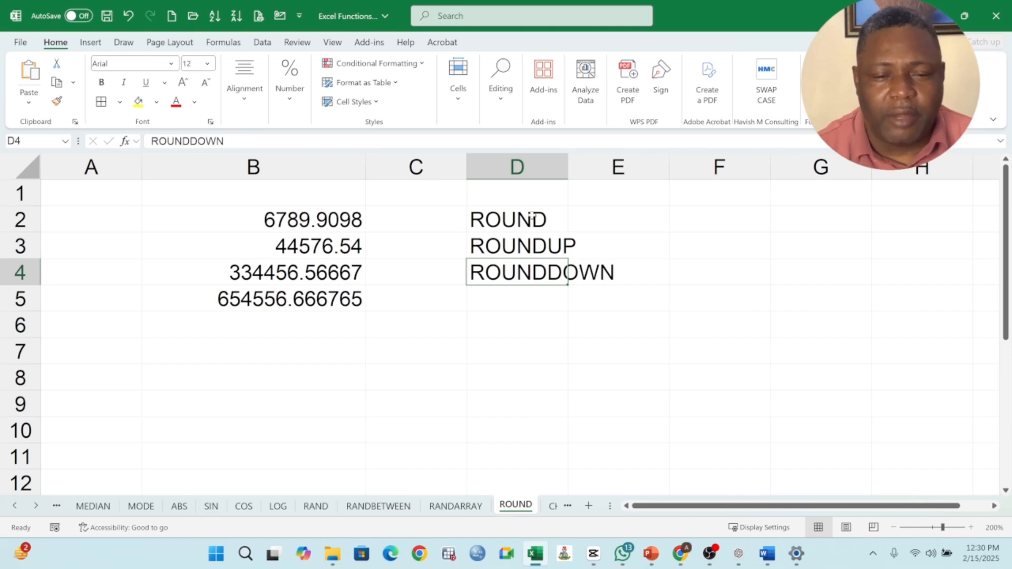
drag(531, 214, 542, 272)
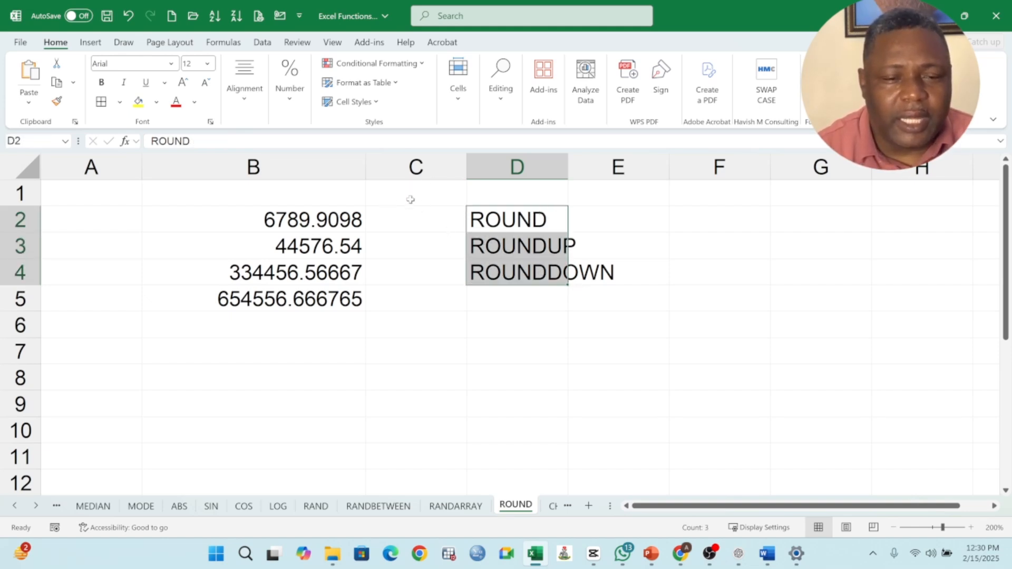
Copy the function names in D2:D4 and paste them transposed across C1:E1 as column headings.
click(56, 82)
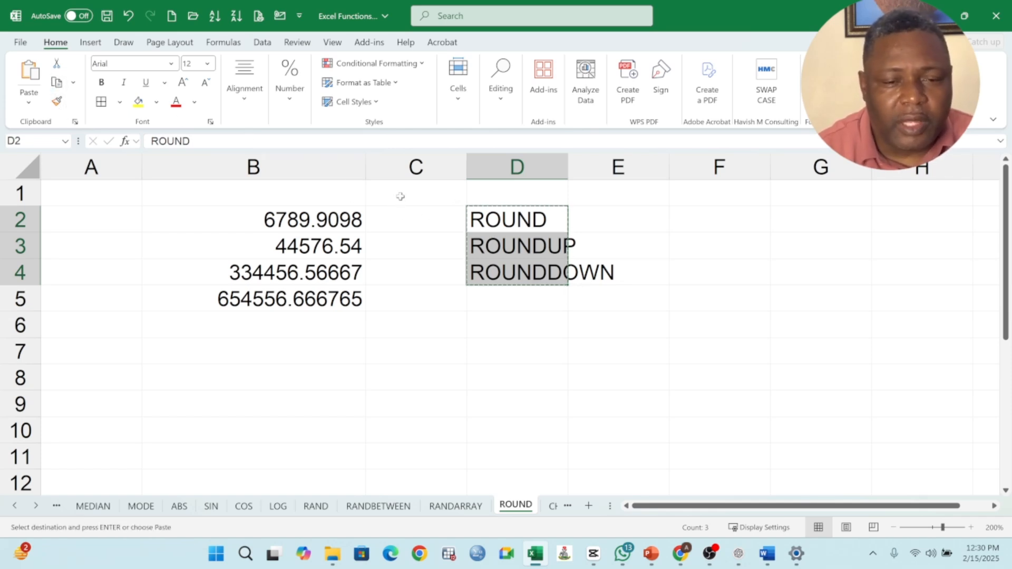
drag(400, 196, 647, 197)
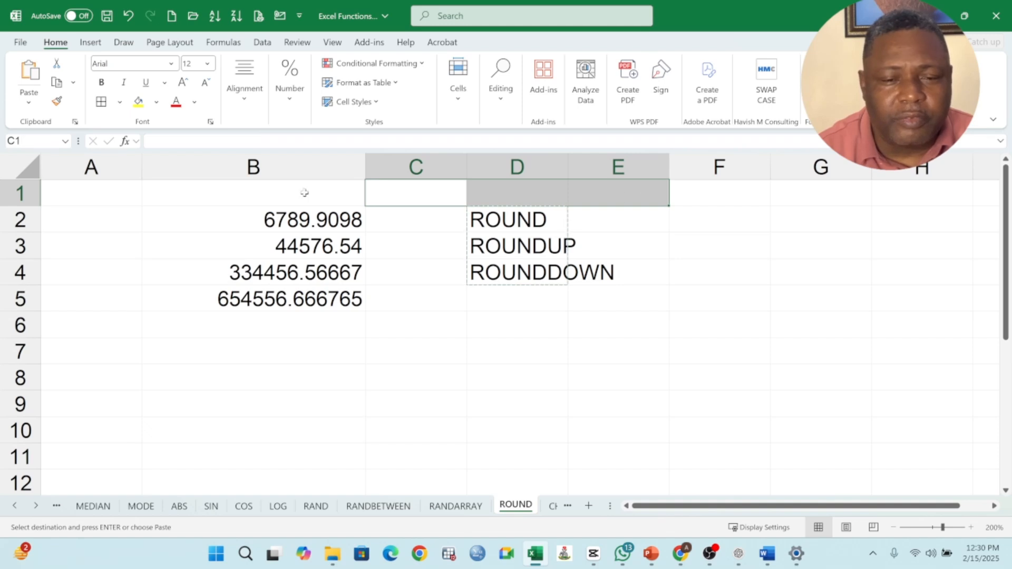
click(28, 103)
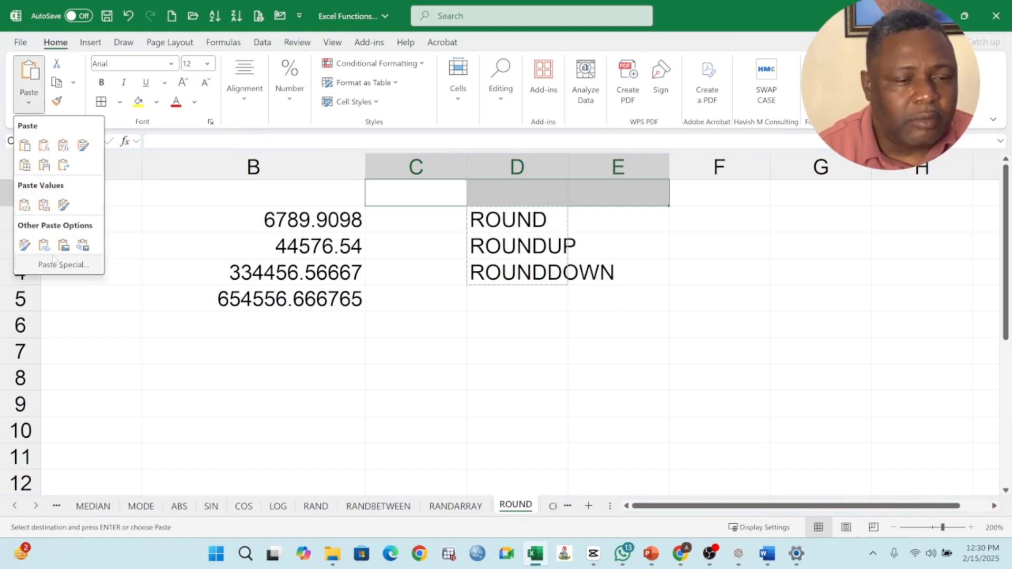
click(51, 266)
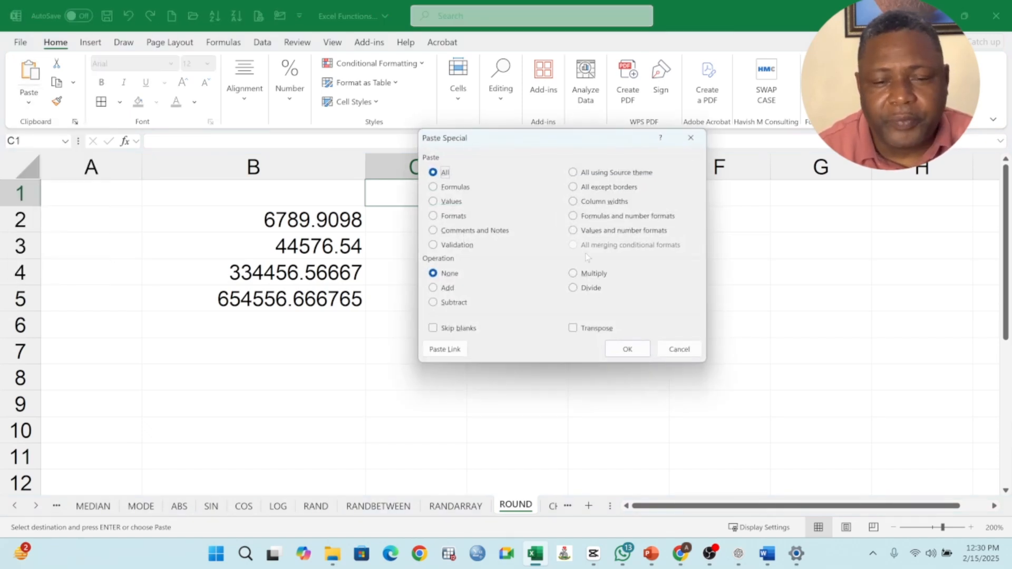
click(575, 328)
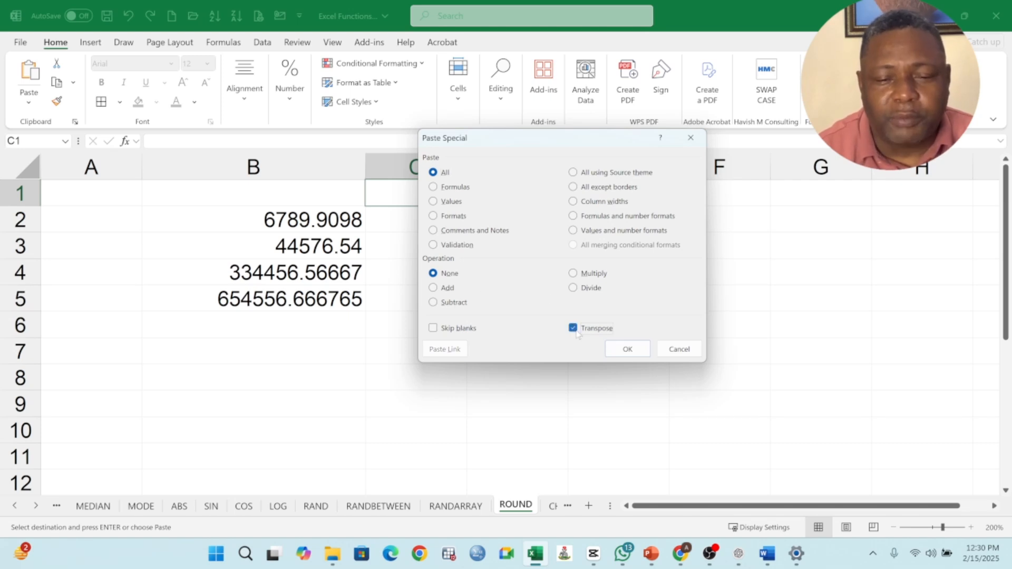
click(626, 349)
Clear the original function names from D2:D4 and widen columns D and E to fit their headings.
drag(485, 216, 534, 263)
key(Delete)
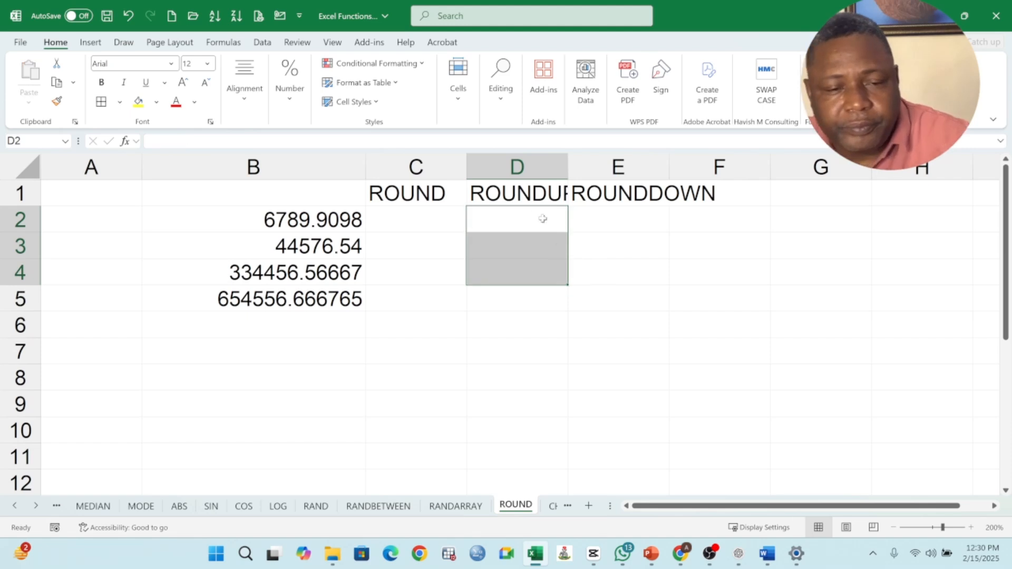
drag(567, 168, 598, 167)
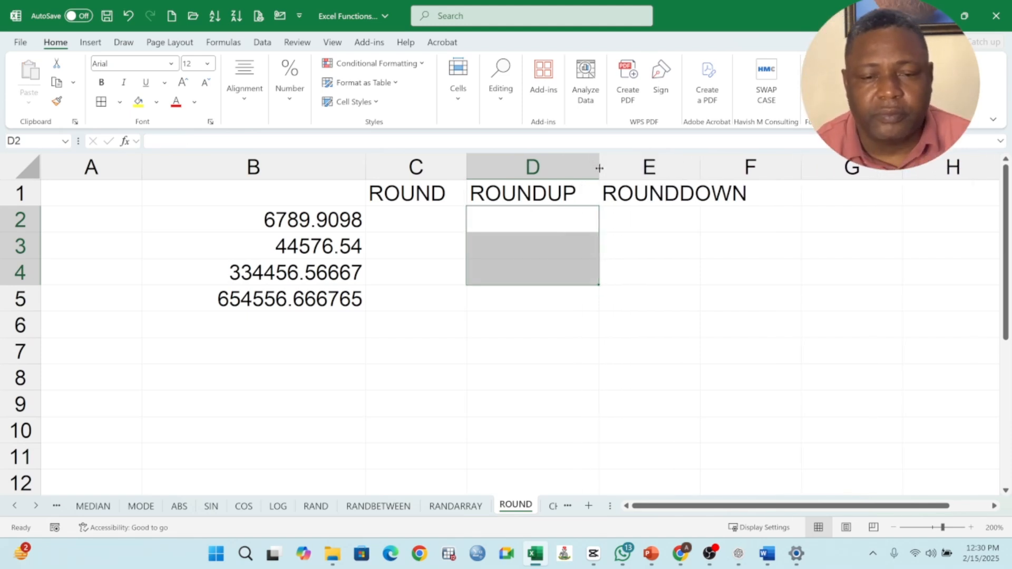
drag(699, 167, 760, 170)
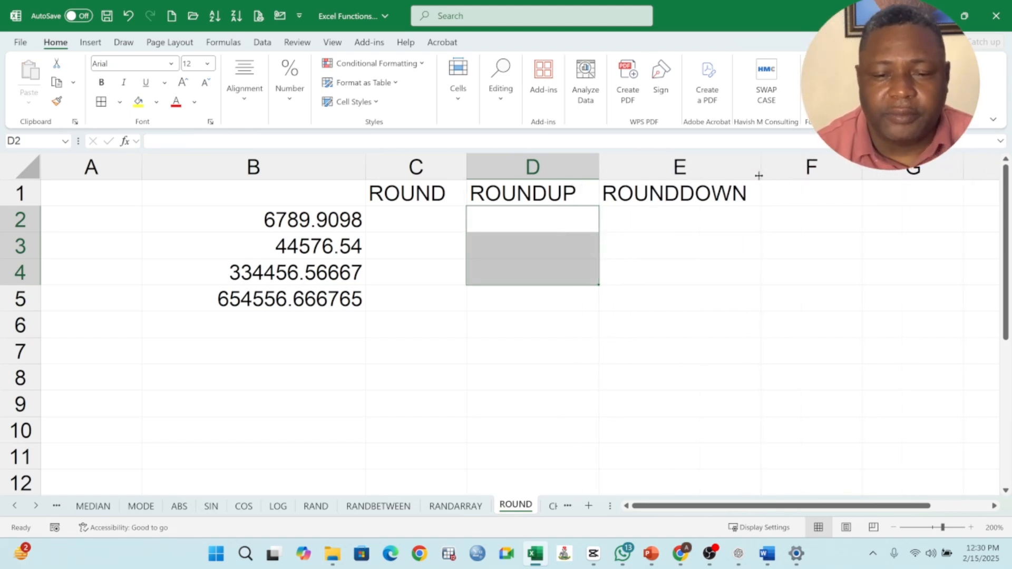
Enter the formula =ROUND(B2,2) in cell C2 to round the first number to two decimal places.
click(428, 219)
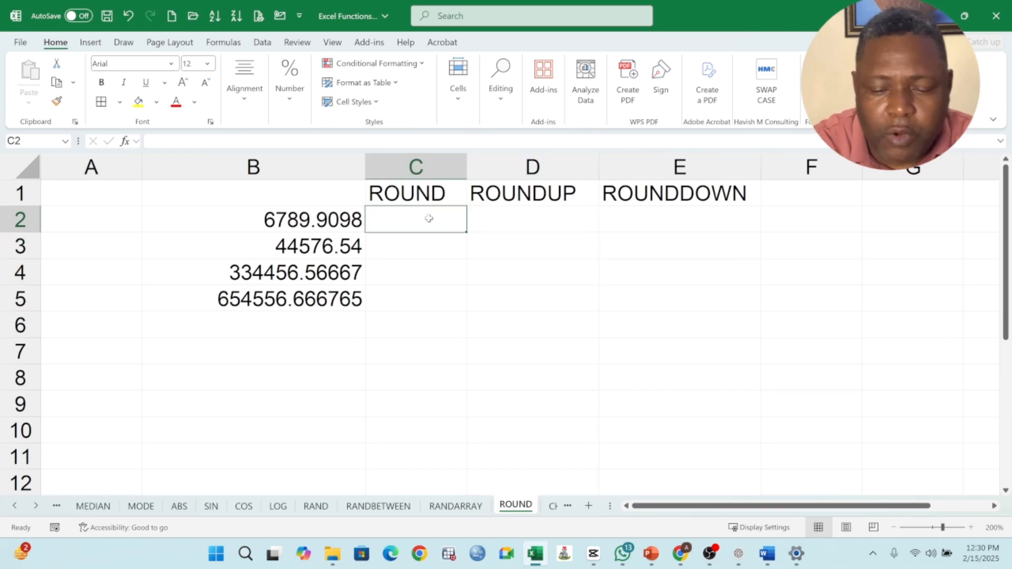
text(=ROUND)
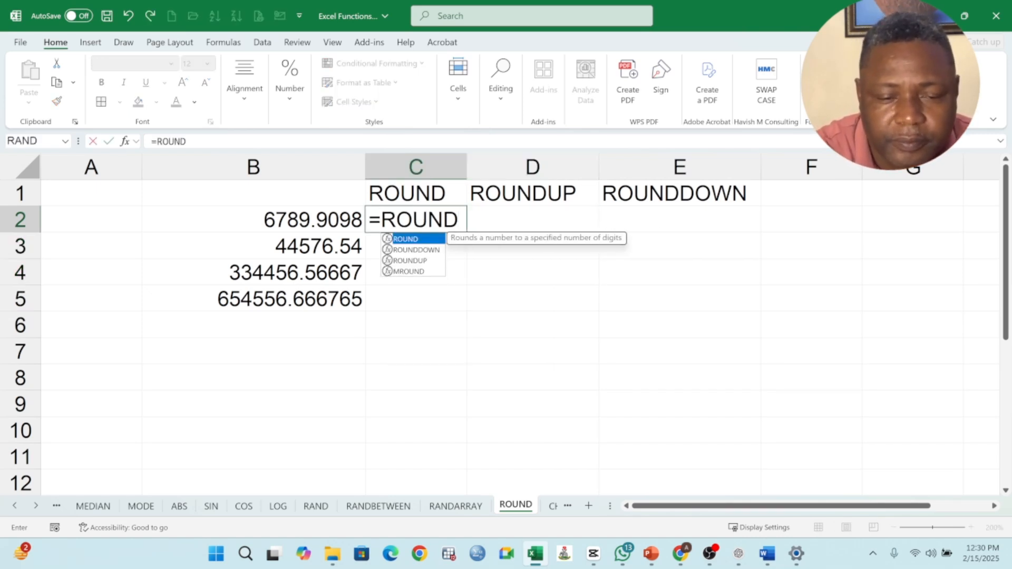
text(()
click(306, 218)
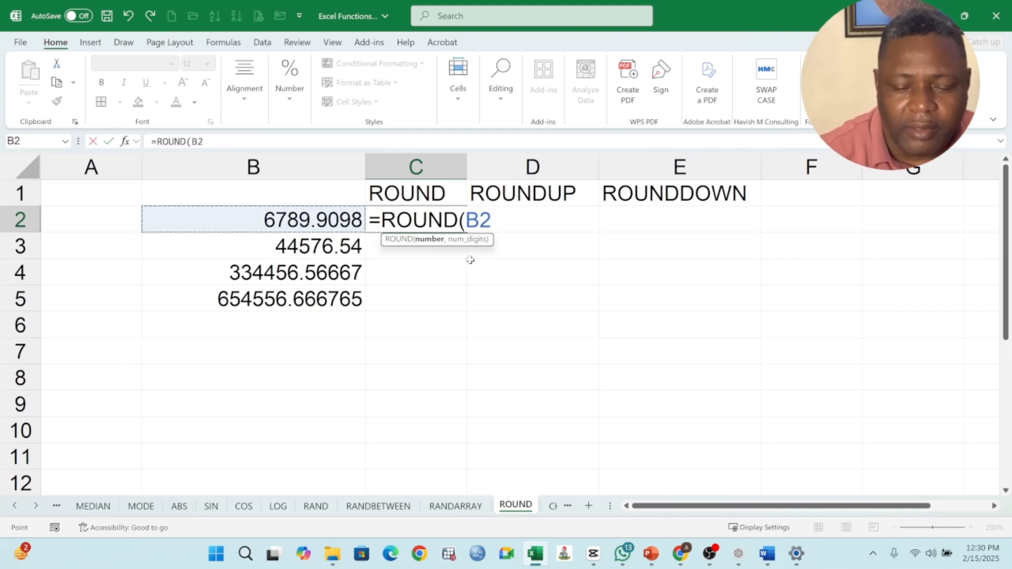
text(,2)
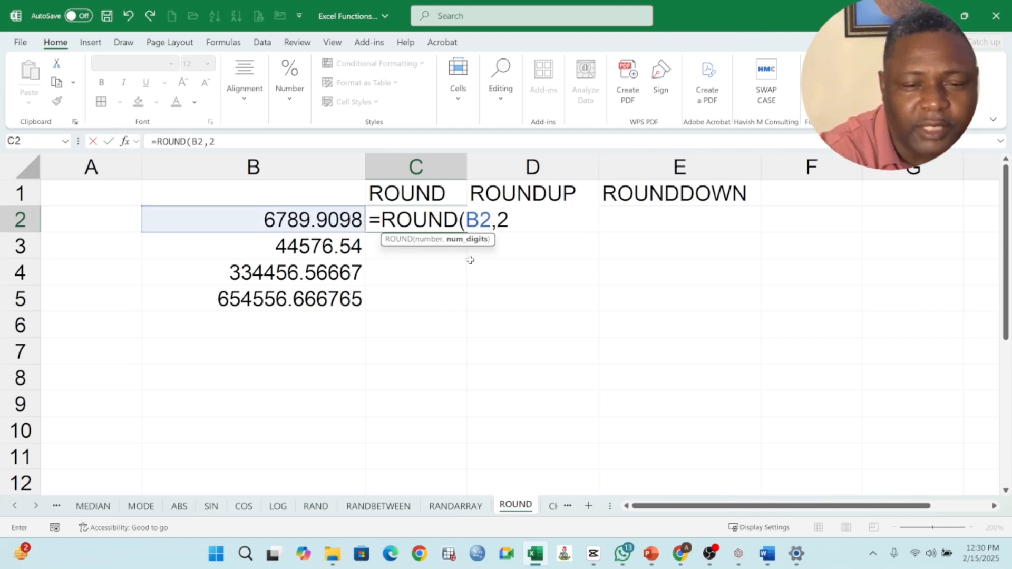
text())
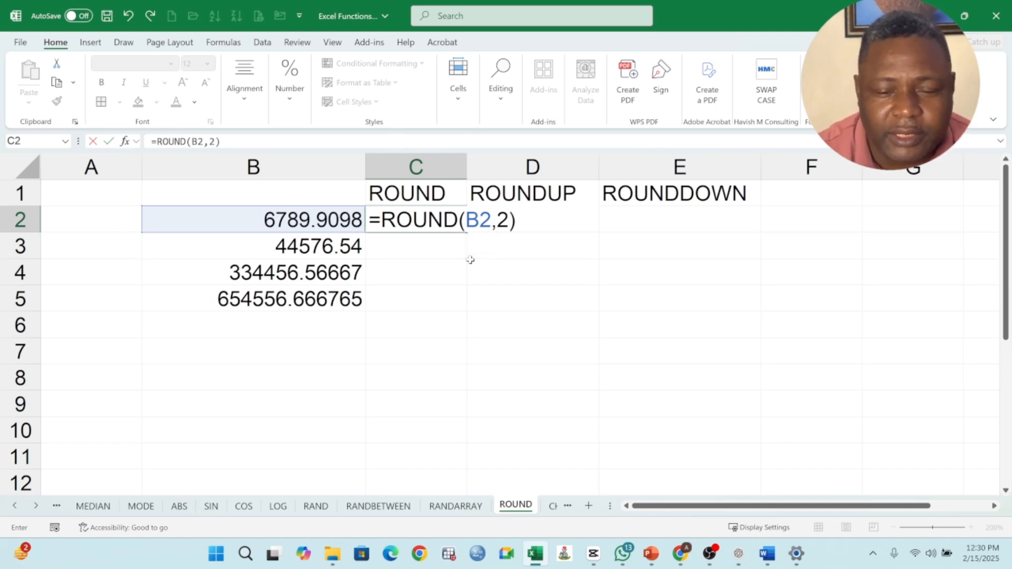
key(Return)
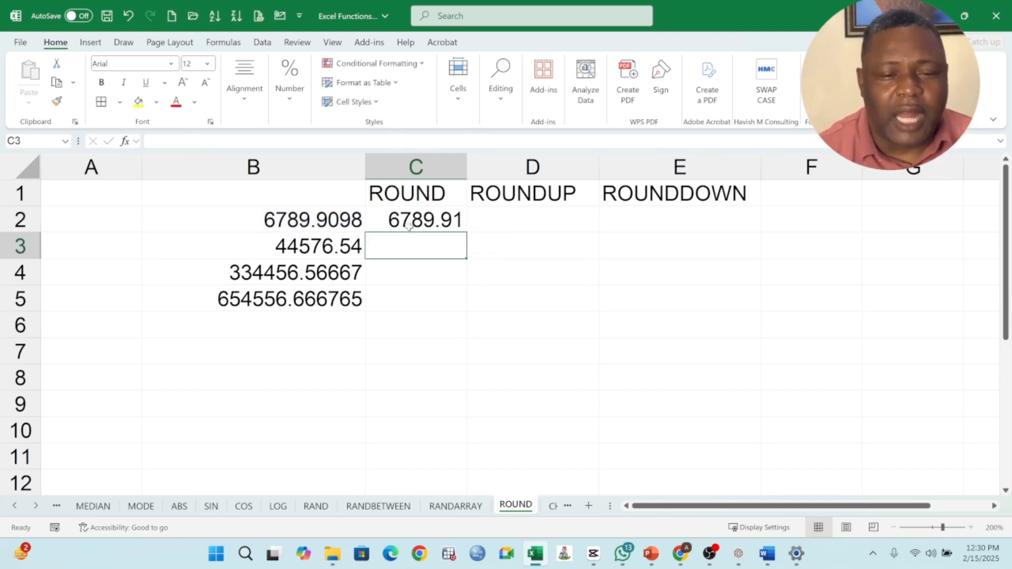
click(409, 225)
Copy the number in cell B2 and paste it into cell B9.
click(339, 220)
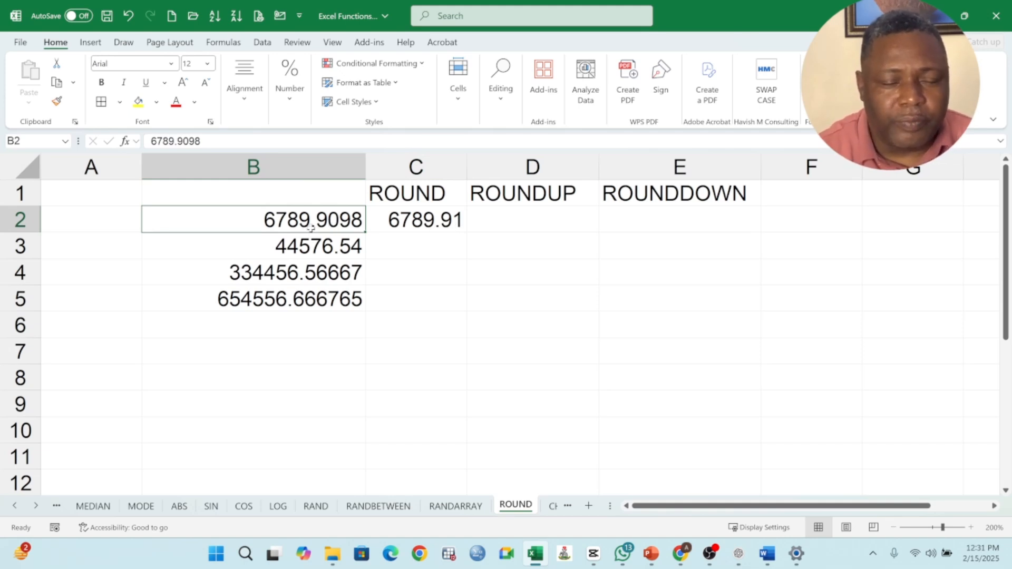
click(57, 82)
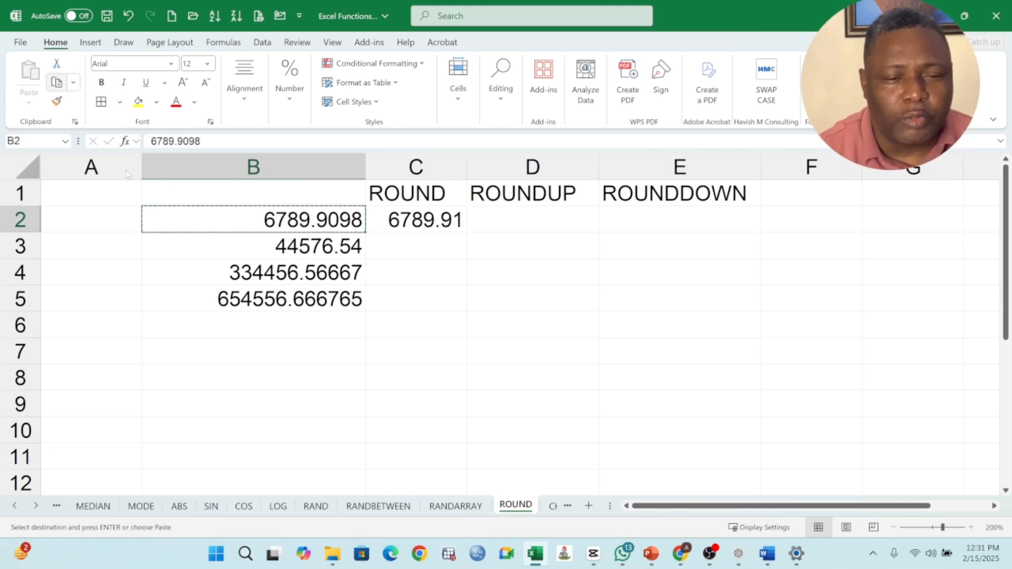
click(295, 398)
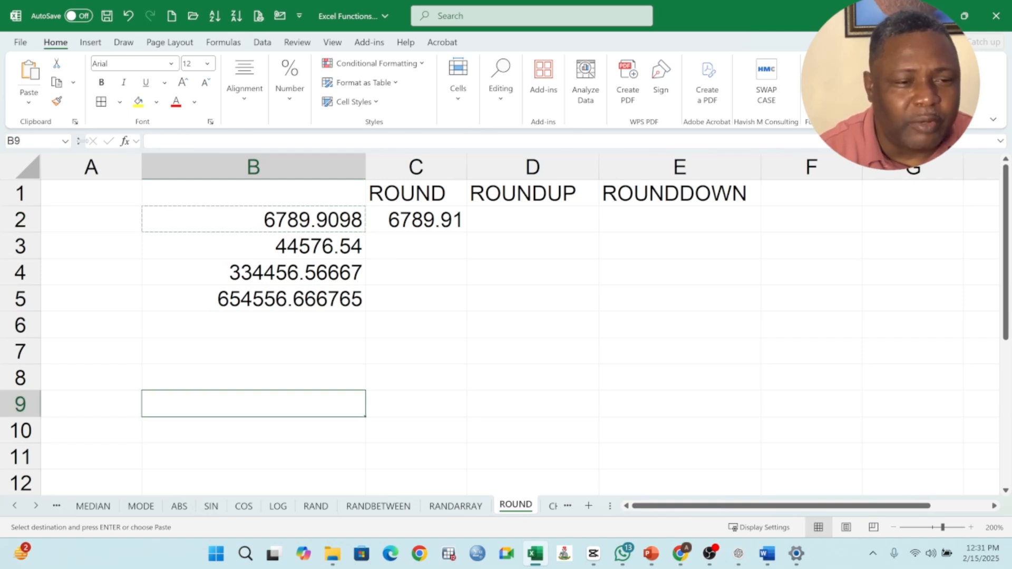
click(29, 79)
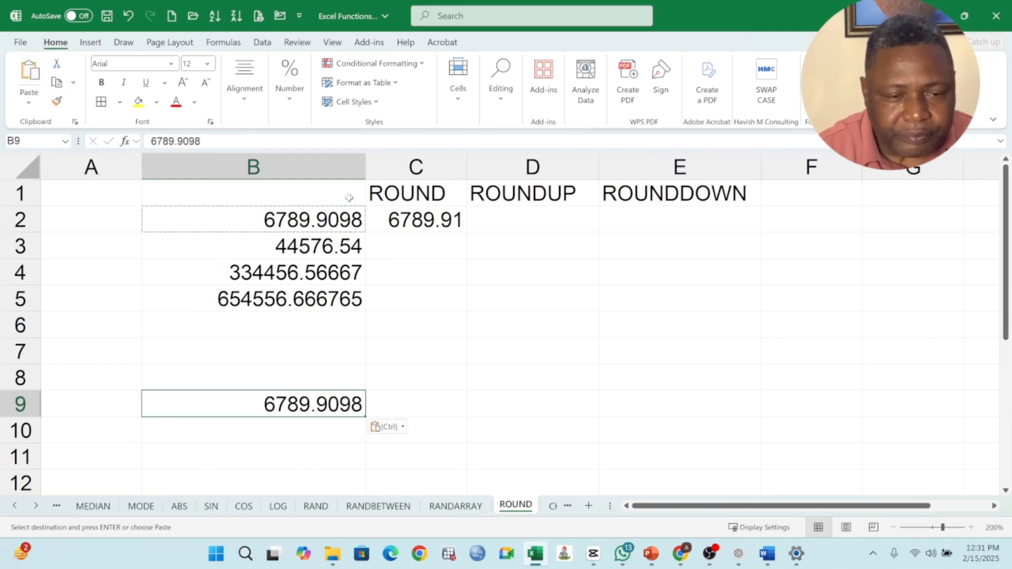
Reduce the displayed decimals of cell B9 to two places and restore them to four.
click(289, 84)
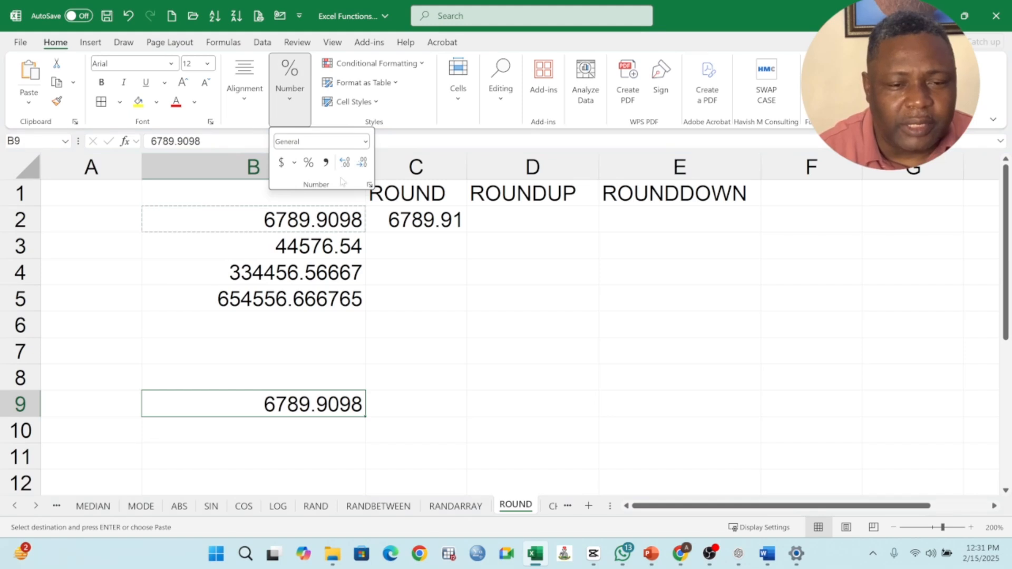
click(361, 163)
click(361, 164)
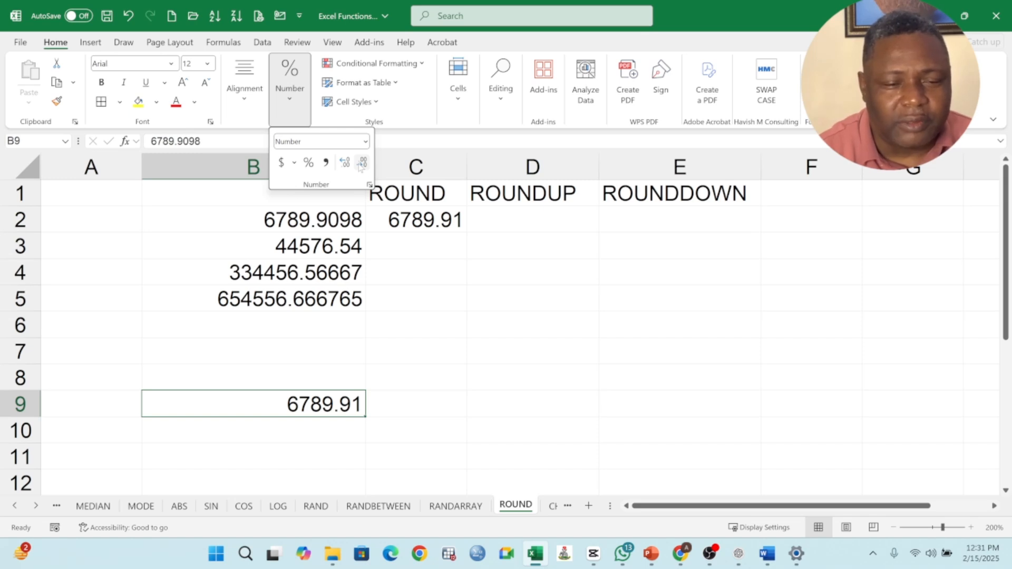
click(345, 162)
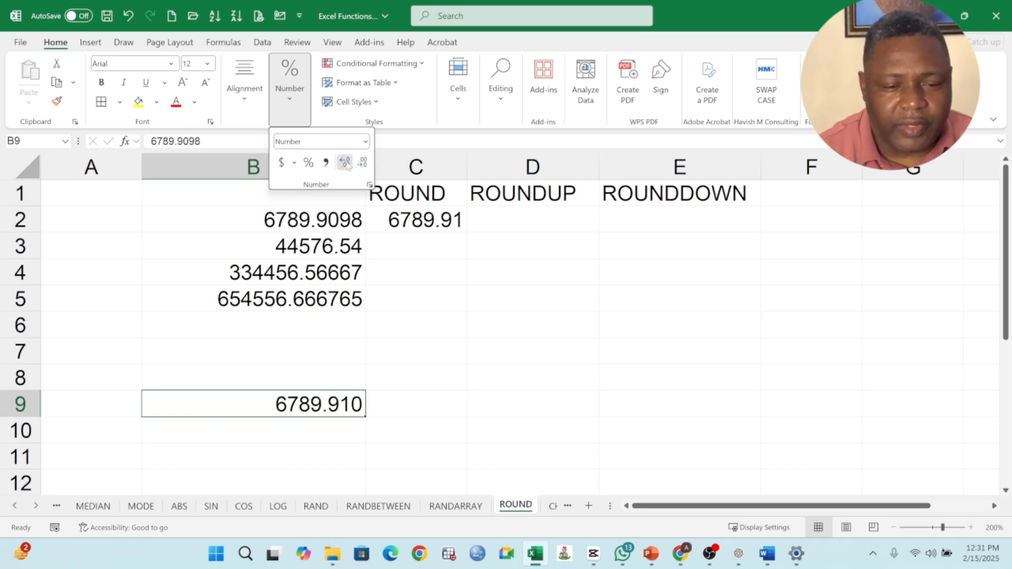
click(345, 163)
click(443, 216)
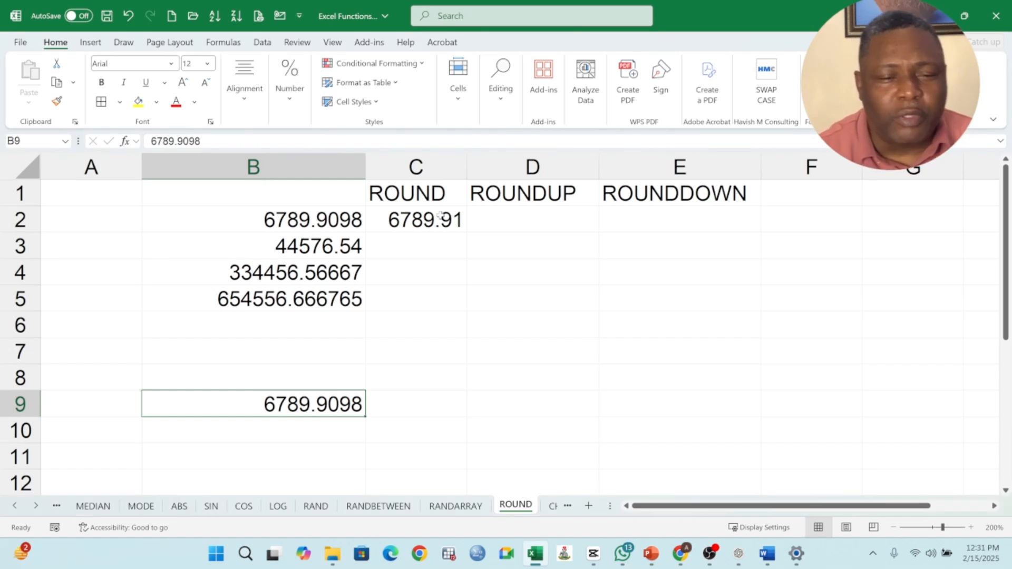
Fill the ROUND formula from cell C2 down to C5.
click(442, 217)
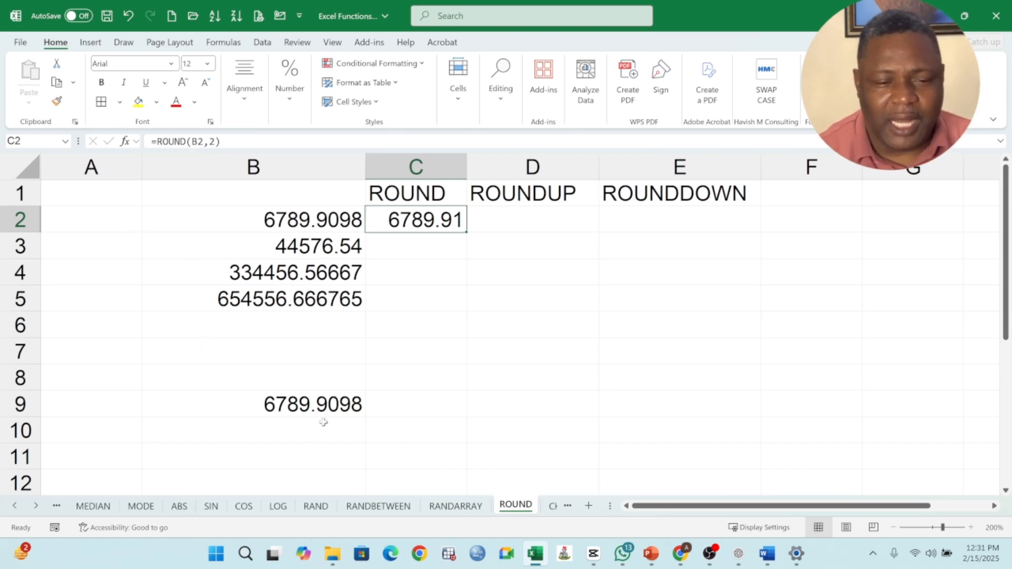
click(422, 236)
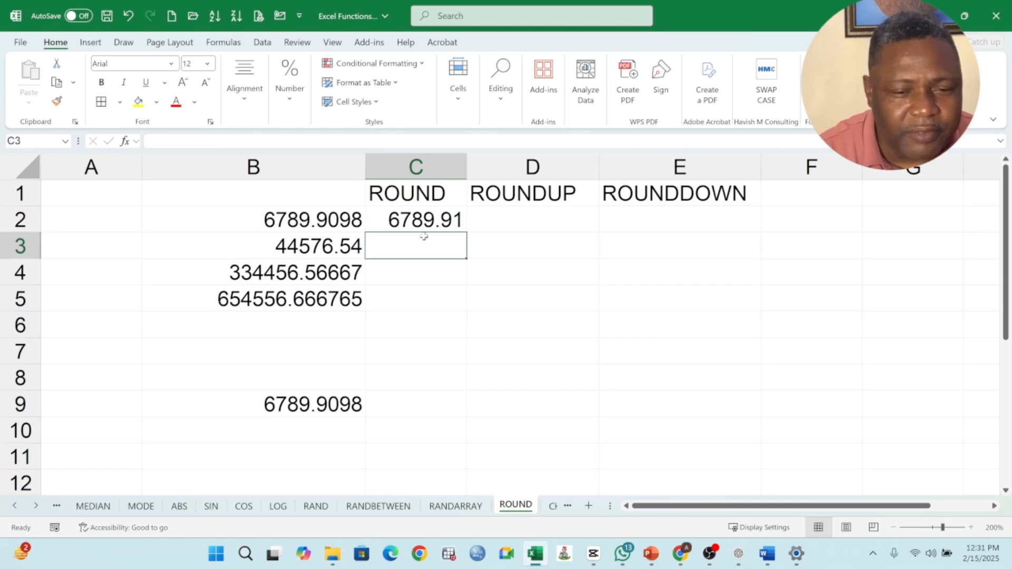
click(428, 225)
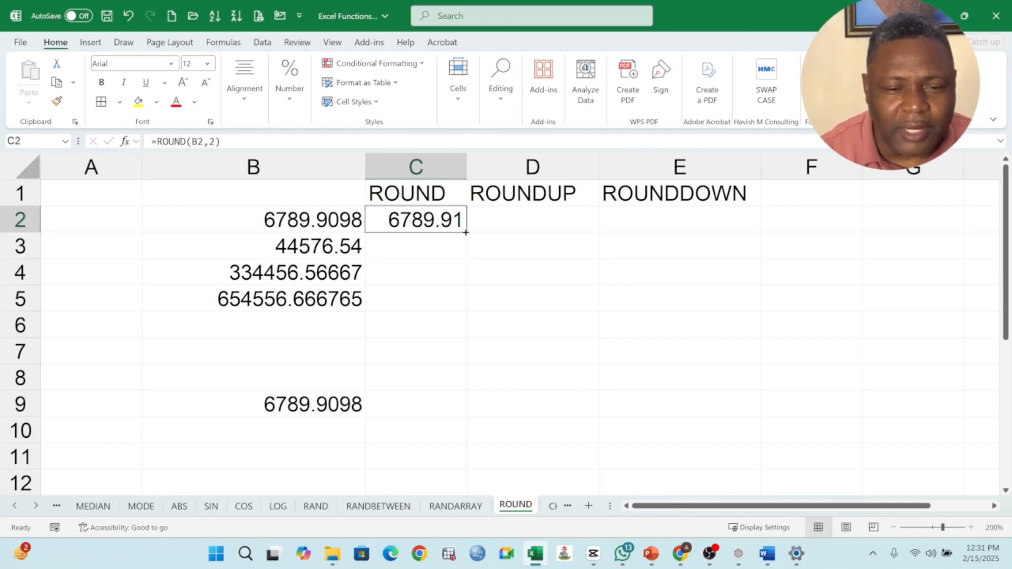
drag(465, 233, 466, 314)
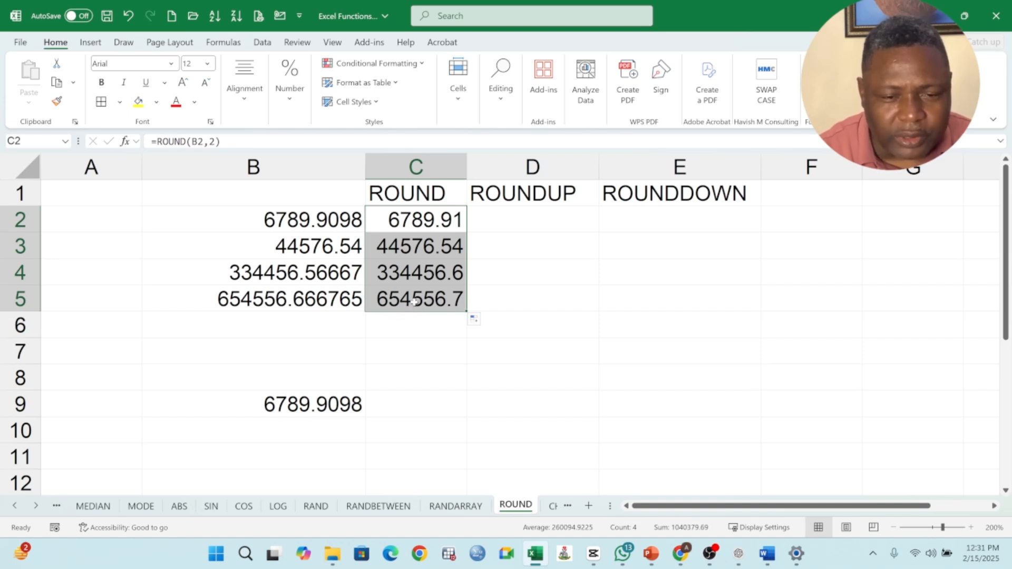
Widen column C to show both decimals of the rounded values and compare them with the original numbers in B2:B5.
drag(464, 167, 488, 168)
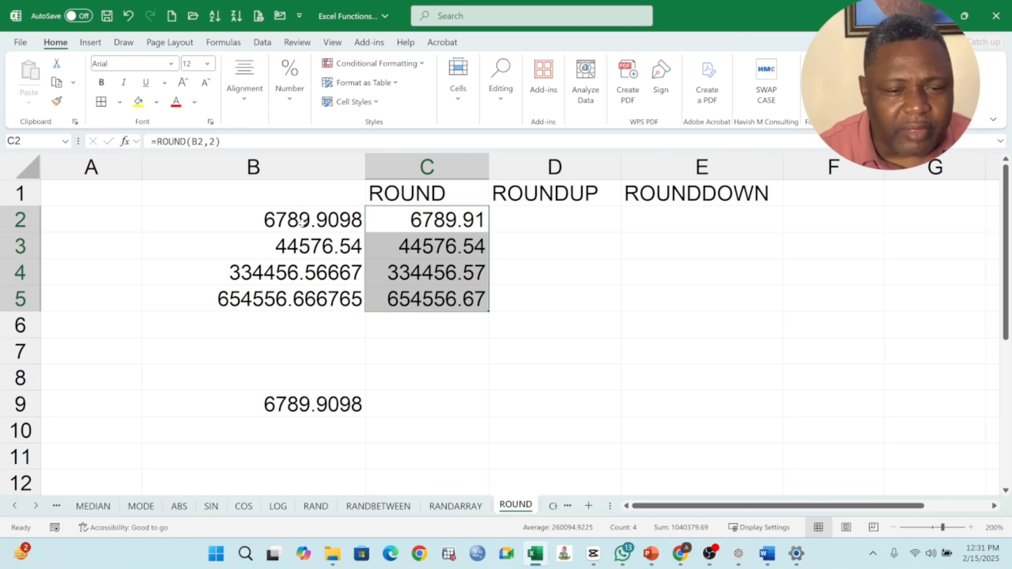
drag(305, 222, 307, 291)
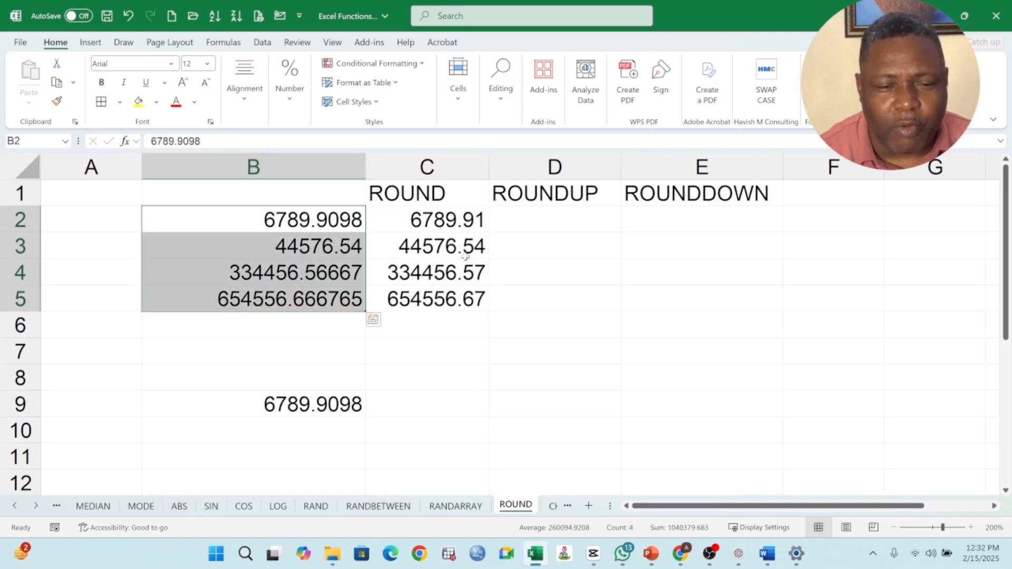
drag(463, 220, 463, 298)
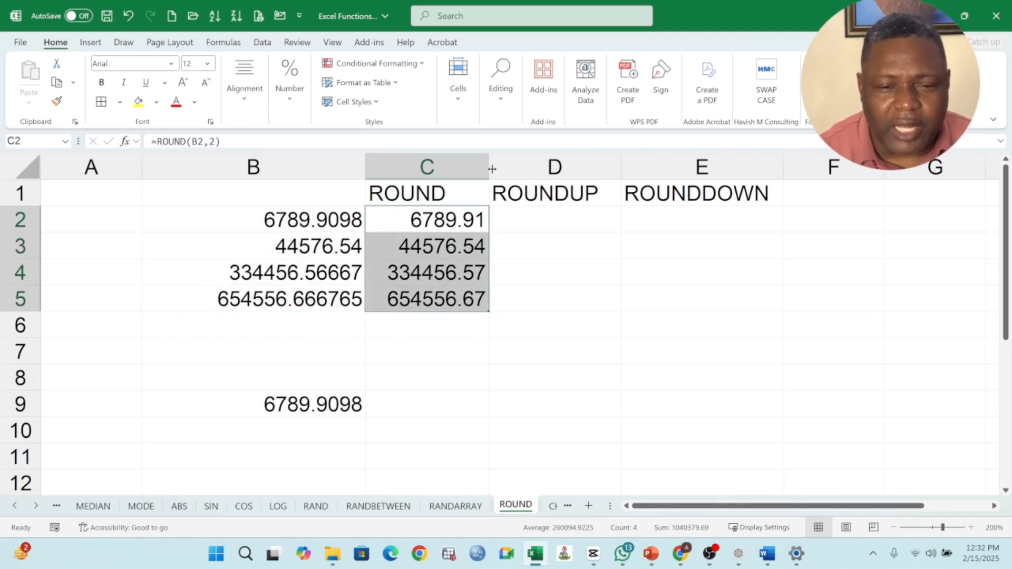
drag(488, 167, 500, 167)
click(451, 226)
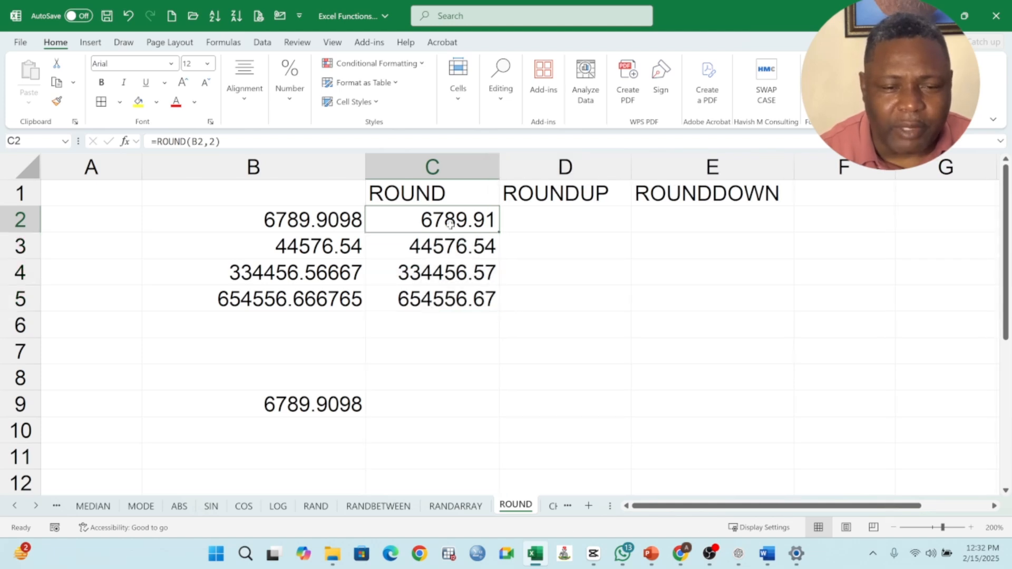
click(418, 187)
click(459, 224)
drag(458, 224, 469, 295)
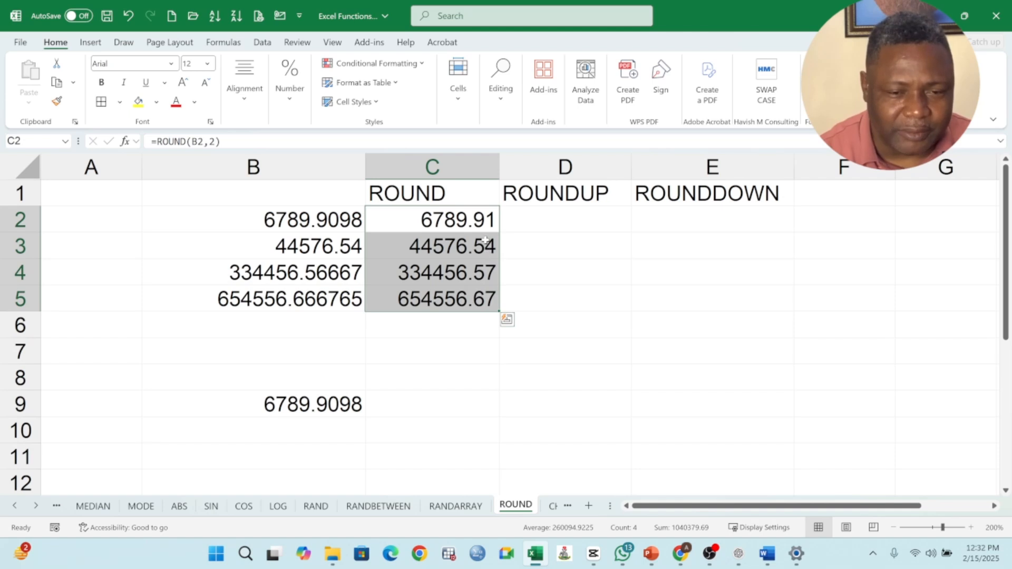
Enter the formula =ROUNDUP(B2,2) in cell D2.
click(591, 223)
text(=ROUDN)
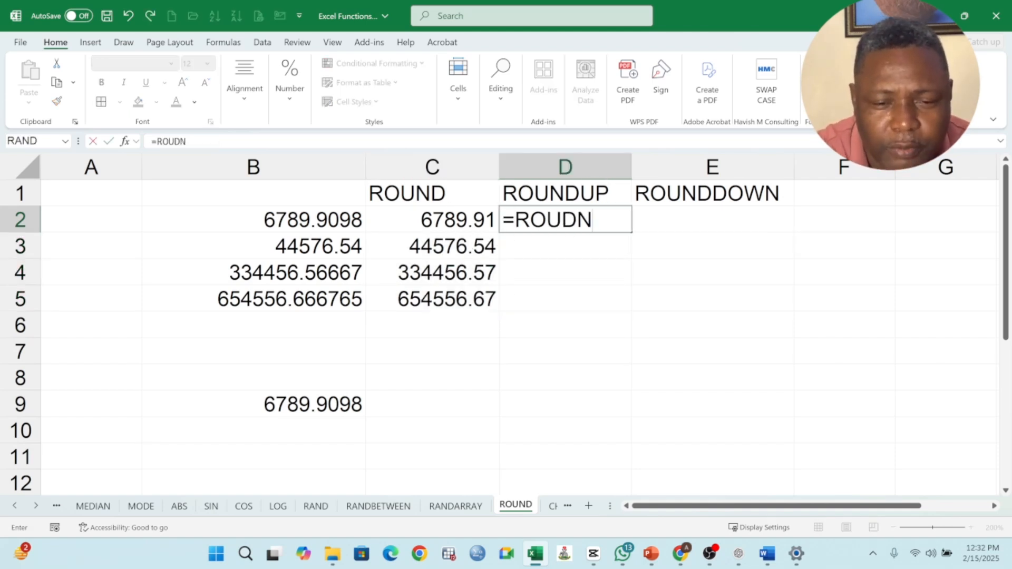
key(BackSpace)
key(BackSpace)
text(NDUP)
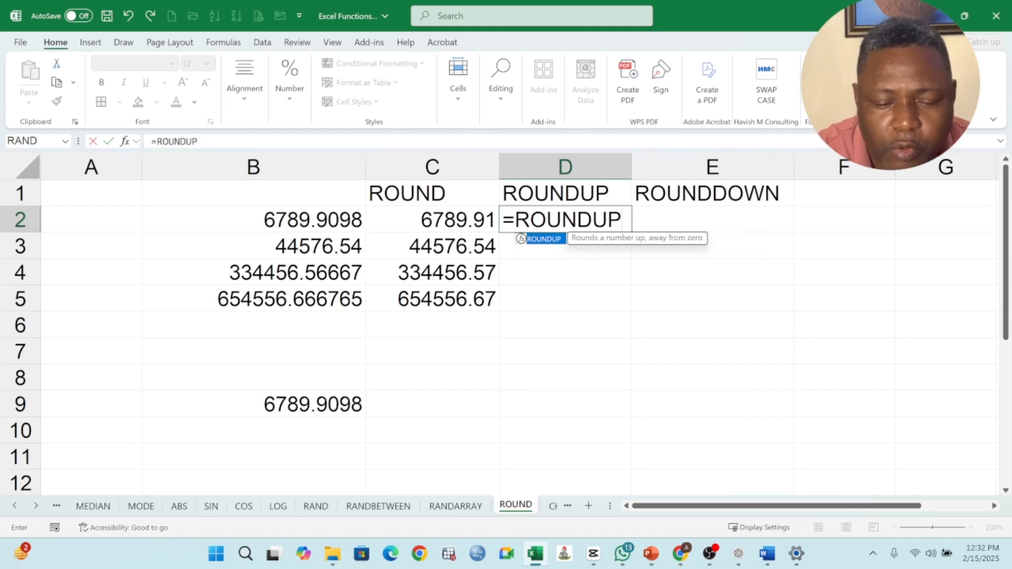
text(()
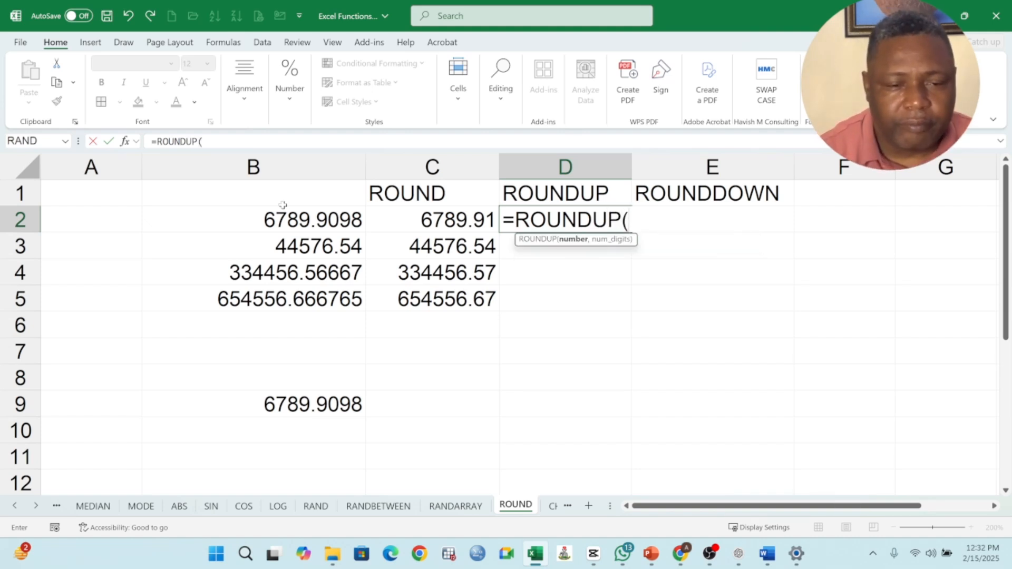
click(299, 217)
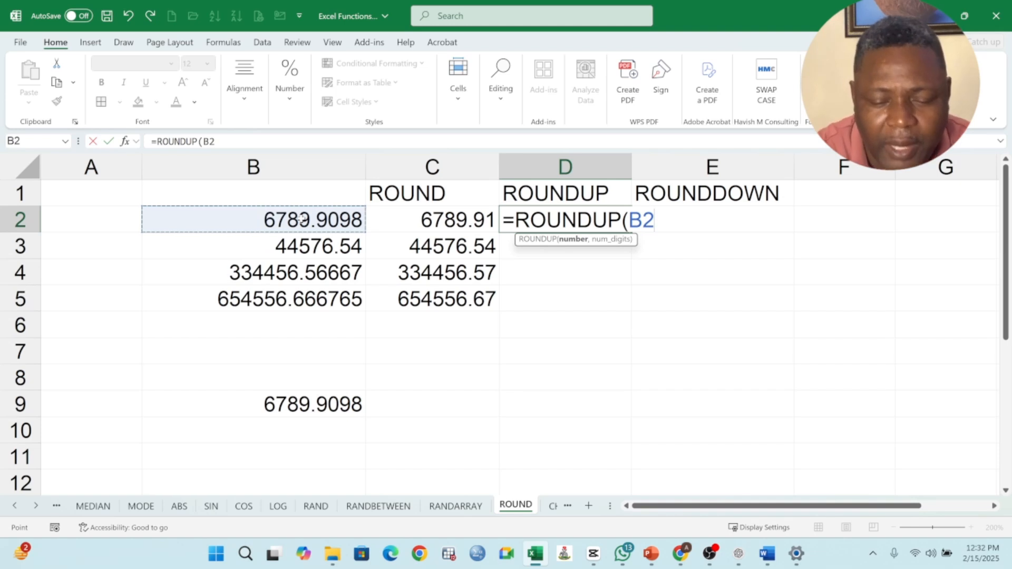
text(,)
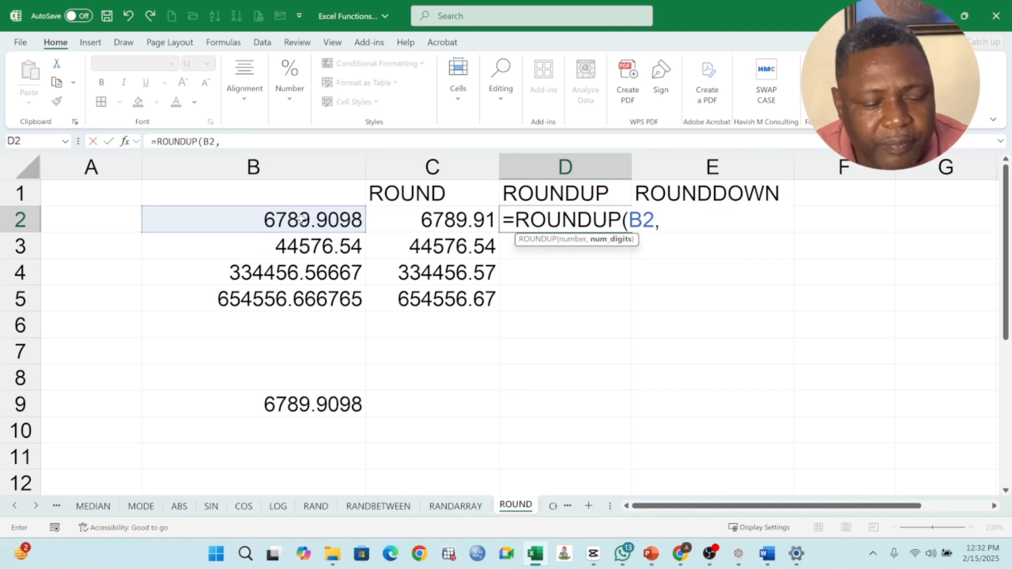
text(2))
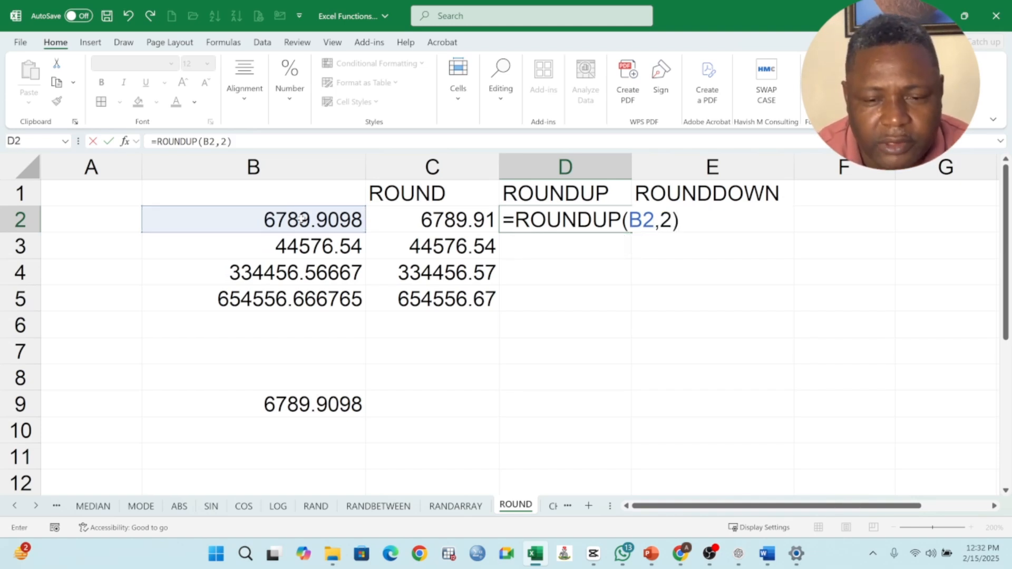
key(Return)
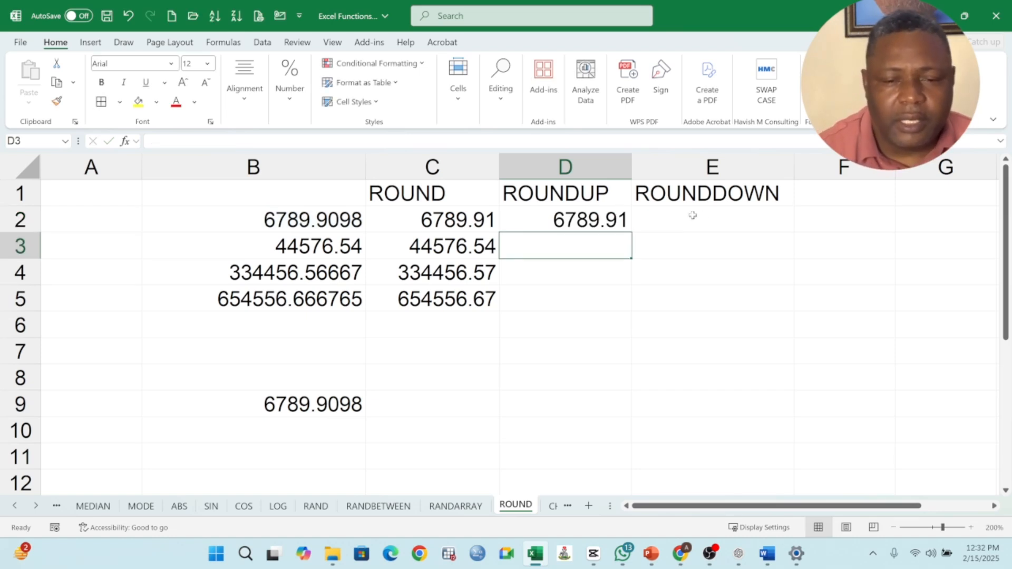
Fill the ROUNDUP formula from cell D2 down to D5 and widen column D slightly.
click(607, 217)
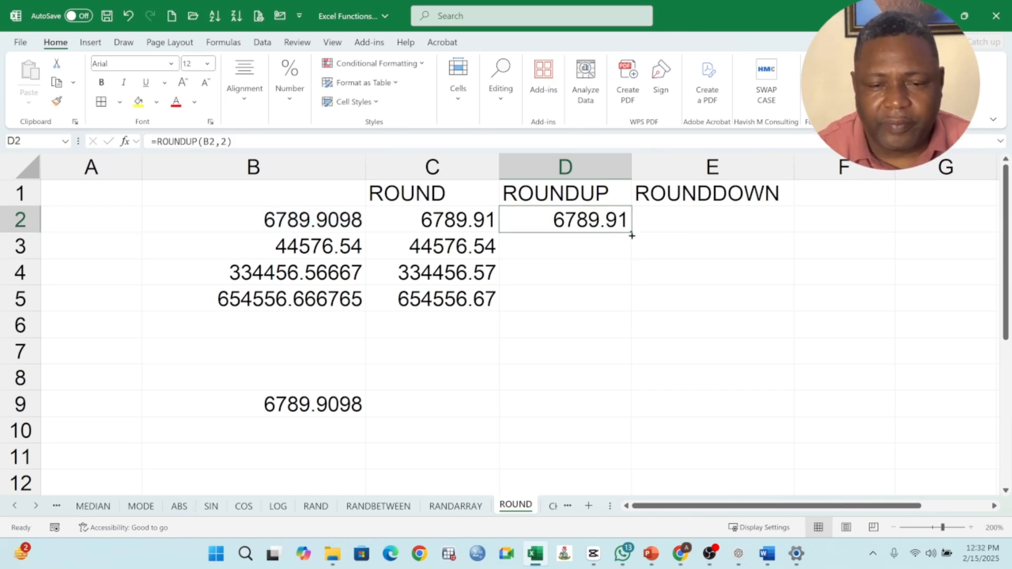
drag(631, 233, 631, 311)
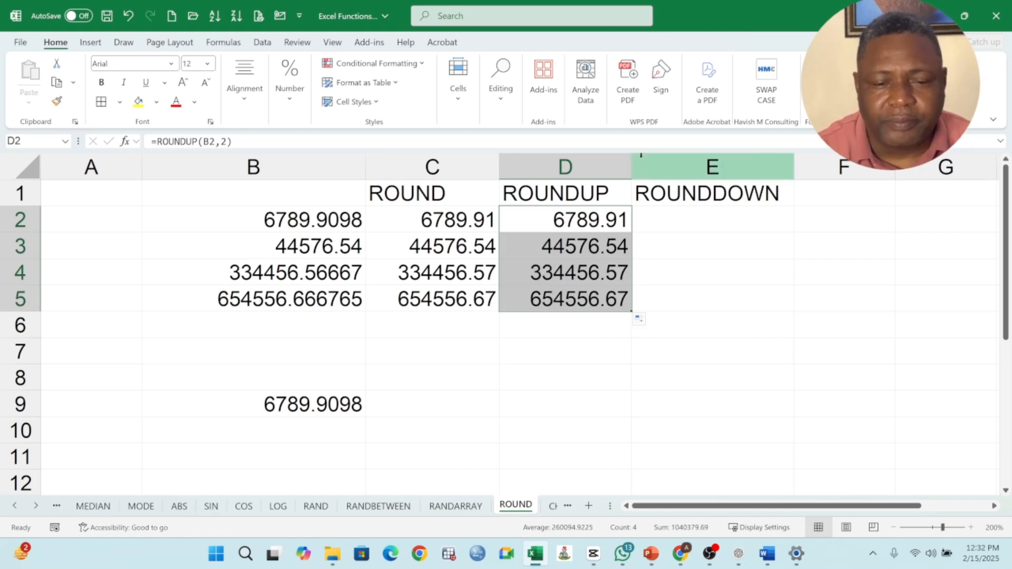
drag(631, 164, 655, 165)
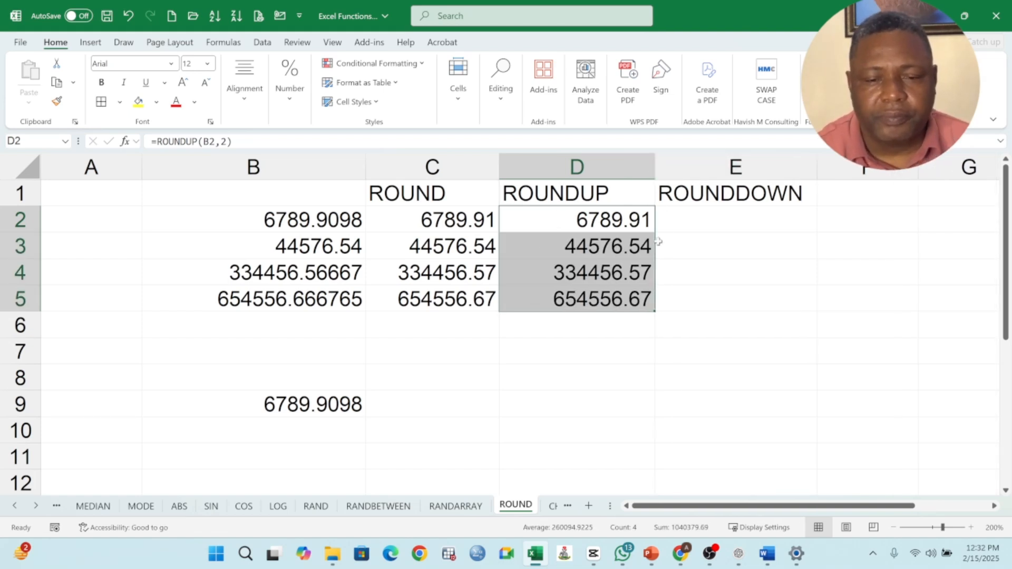
click(558, 219)
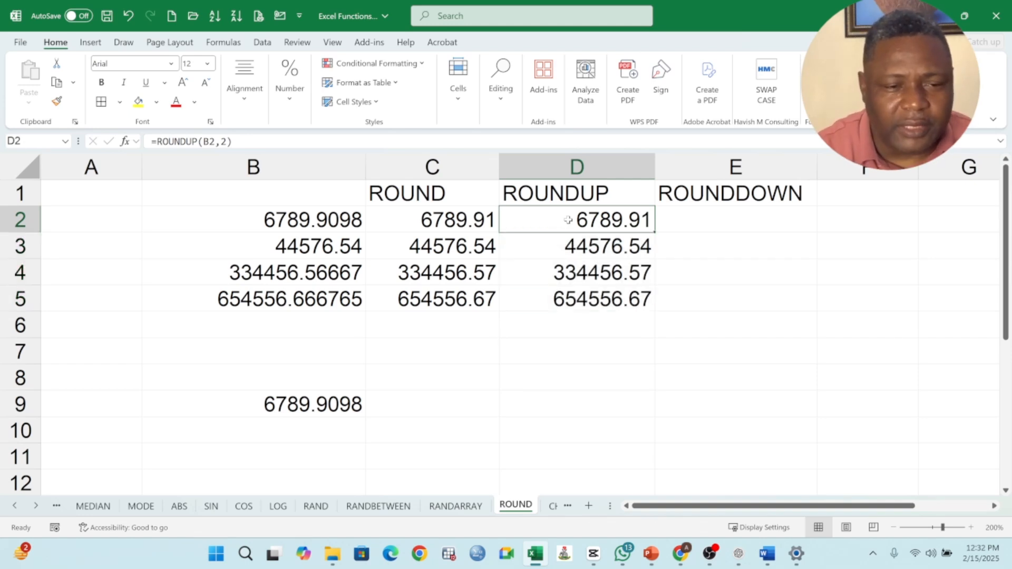
click(594, 245)
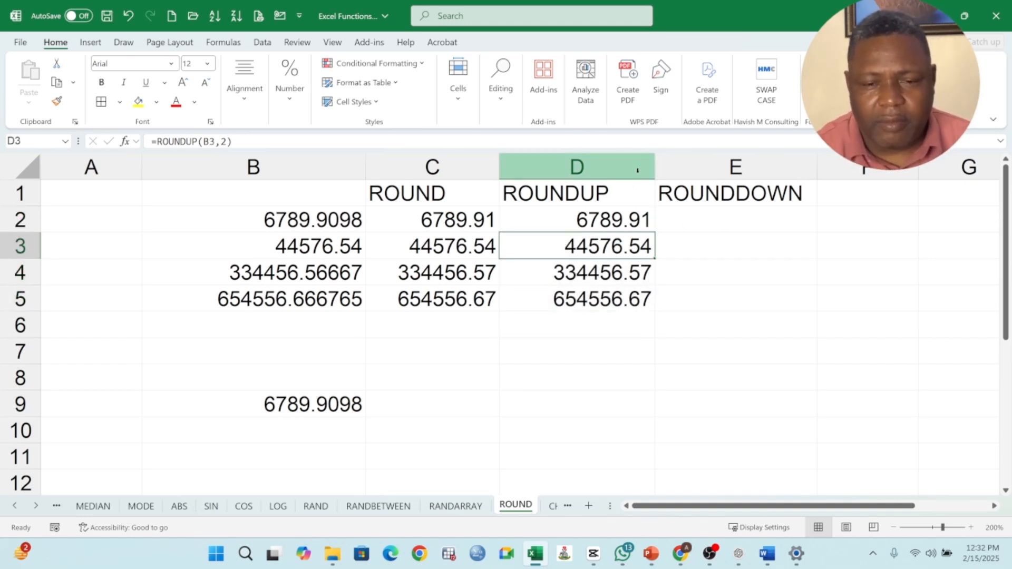
Enter the formula =ROUNDDOWN(B2,2) in cell E2.
click(714, 217)
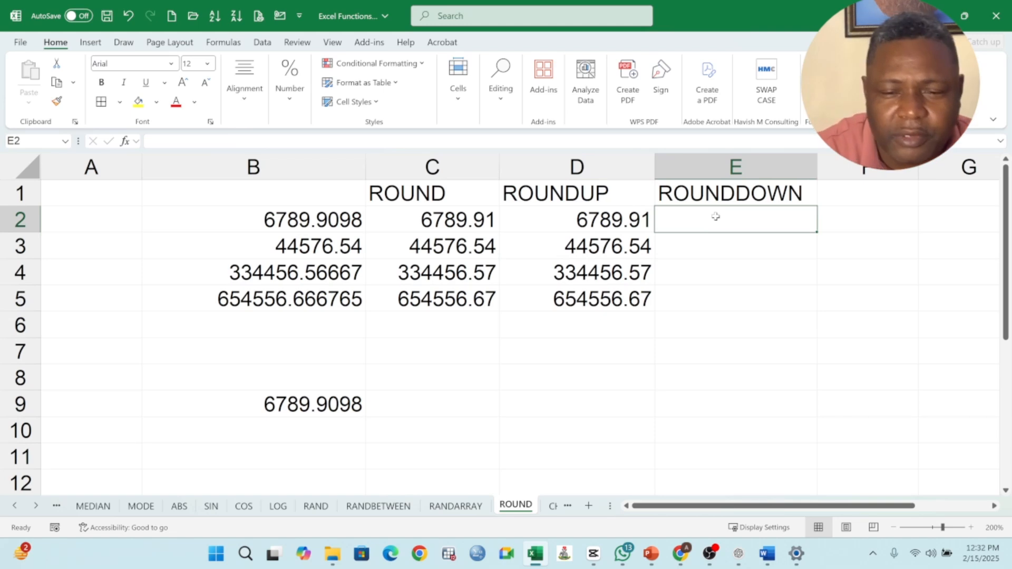
text(=ROUN)
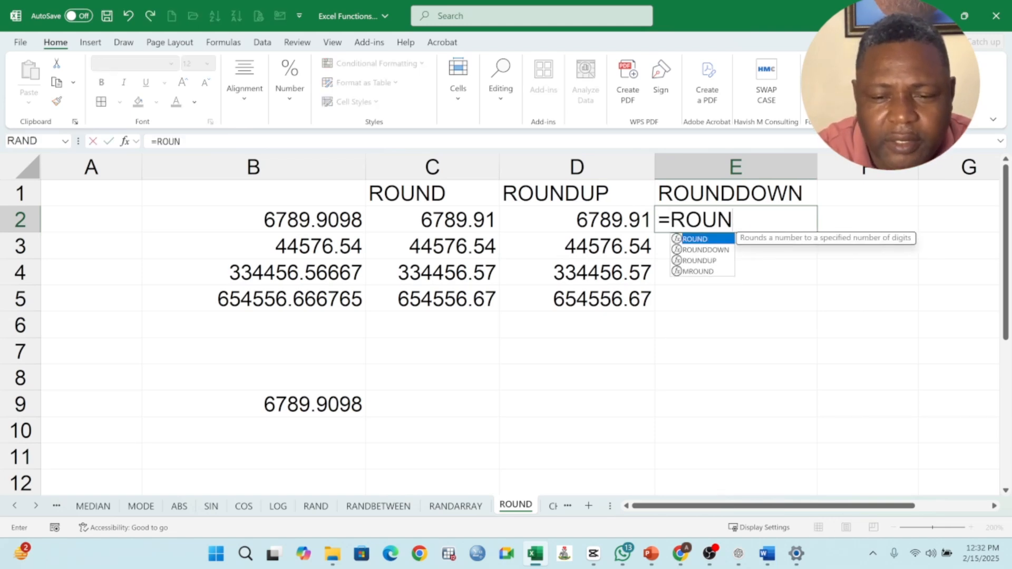
text(DDOWN)
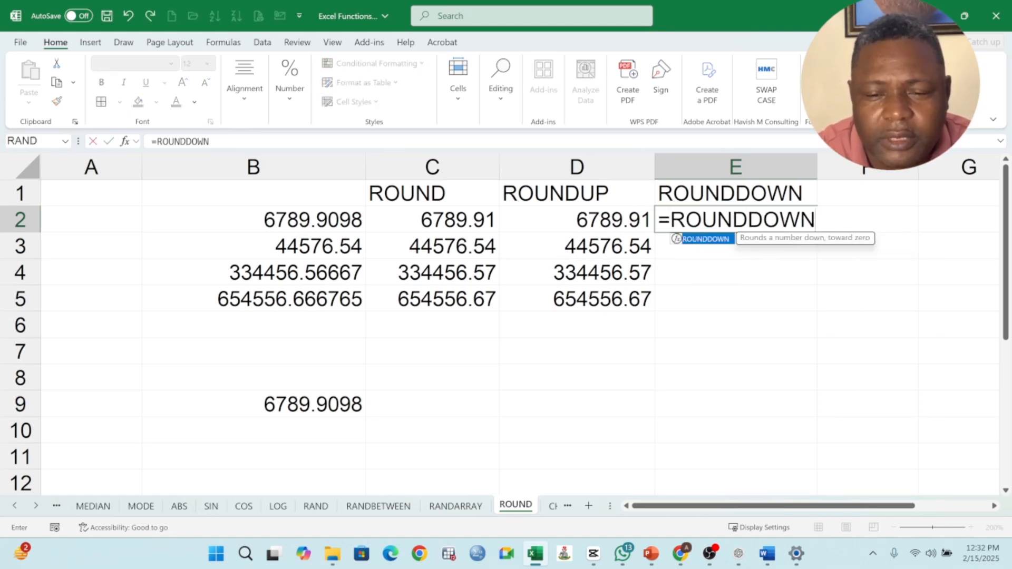
text(()
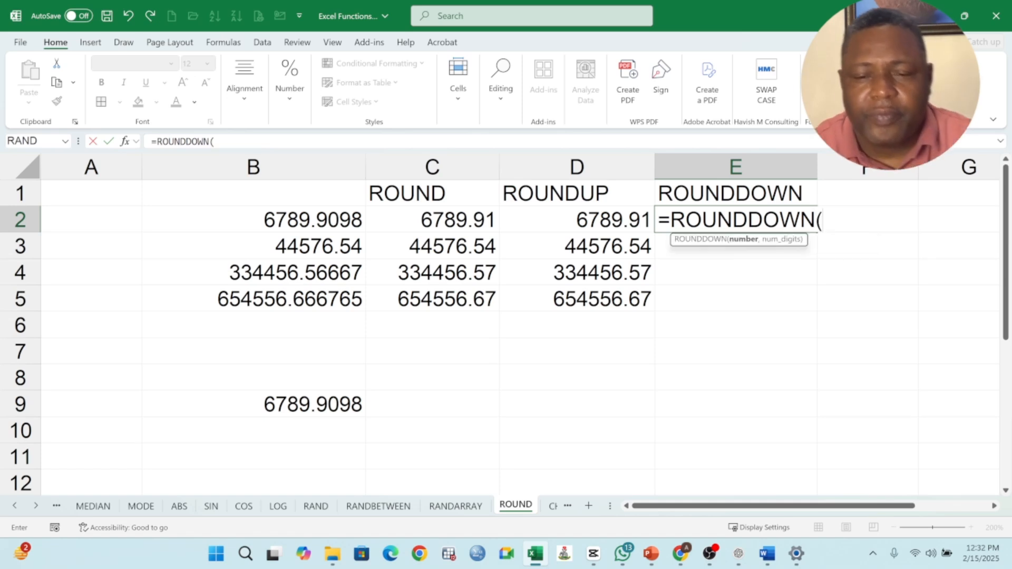
click(358, 222)
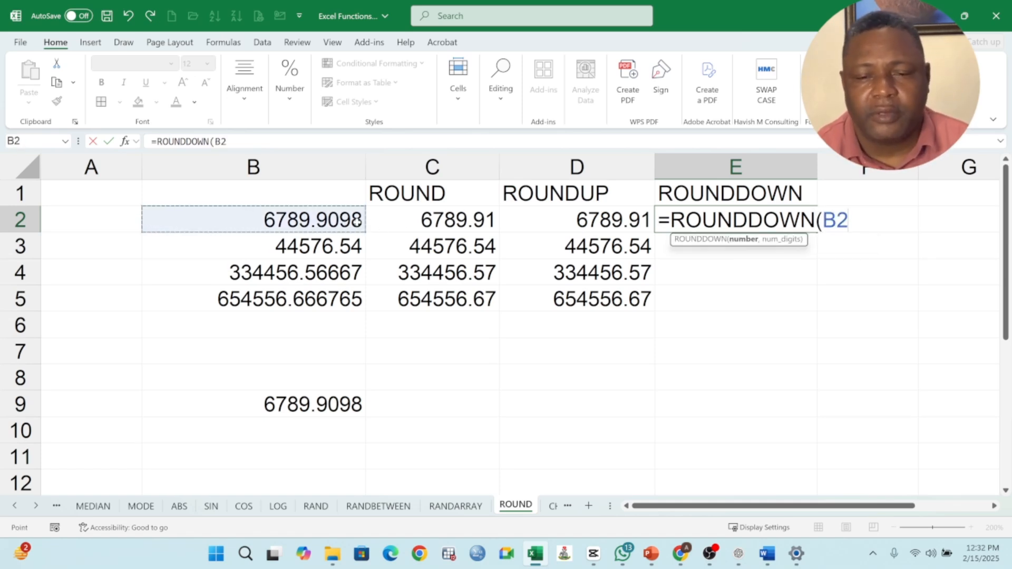
text(,2)
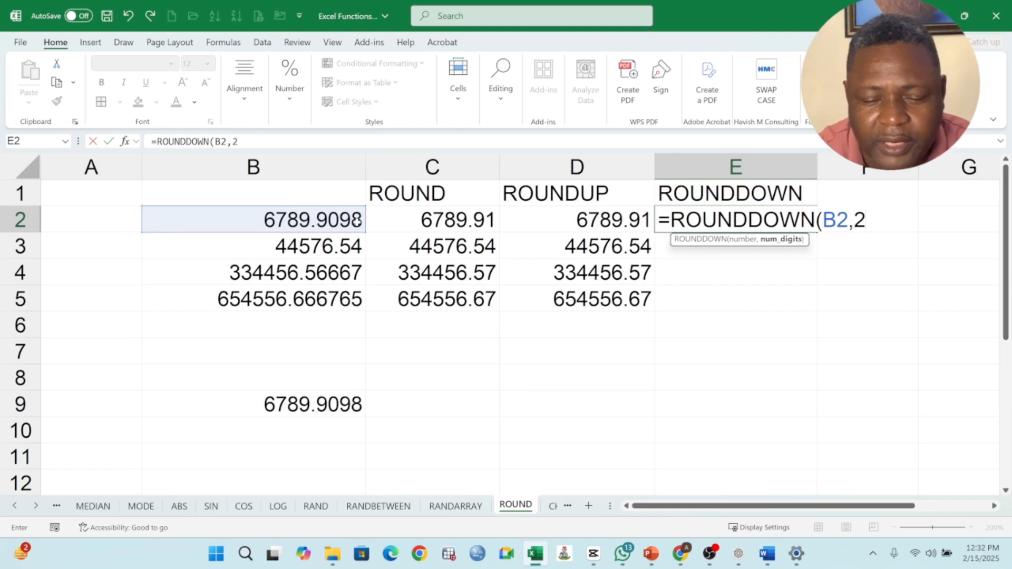
text())
key(Return)
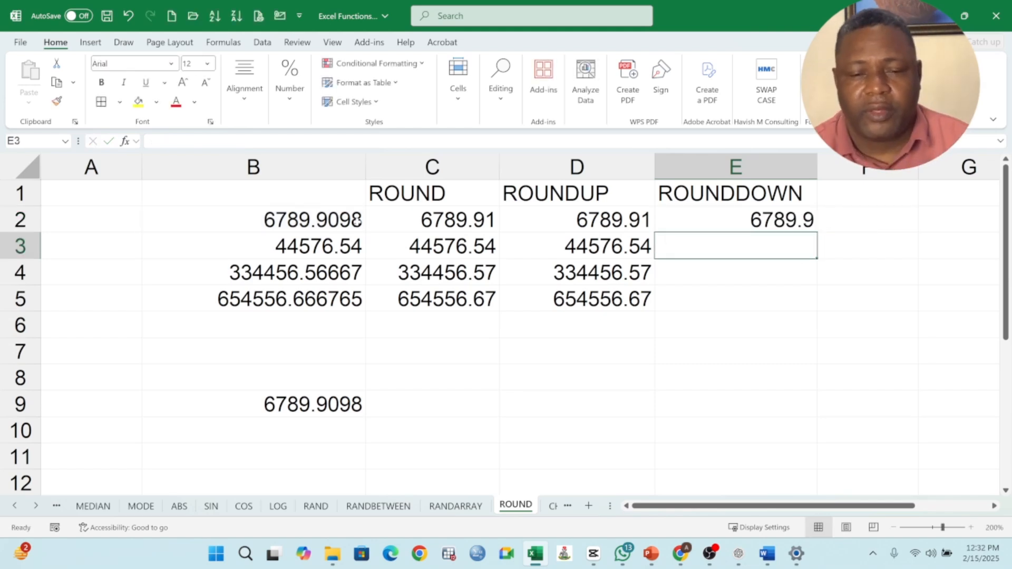
Fill the ROUNDDOWN formula from cell E2 down to E5 and widen column E slightly.
click(774, 217)
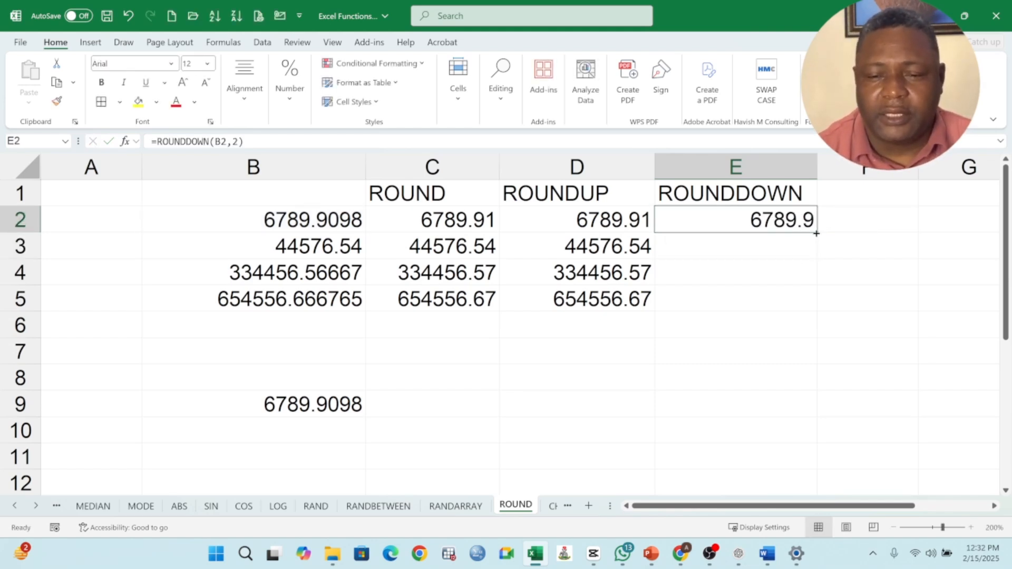
drag(816, 233, 816, 312)
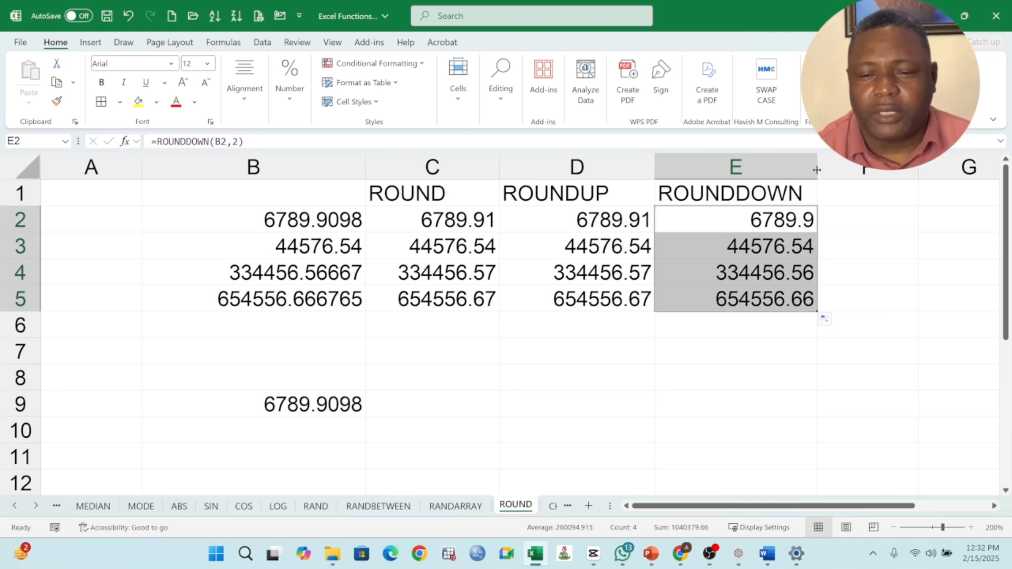
drag(816, 170, 828, 173)
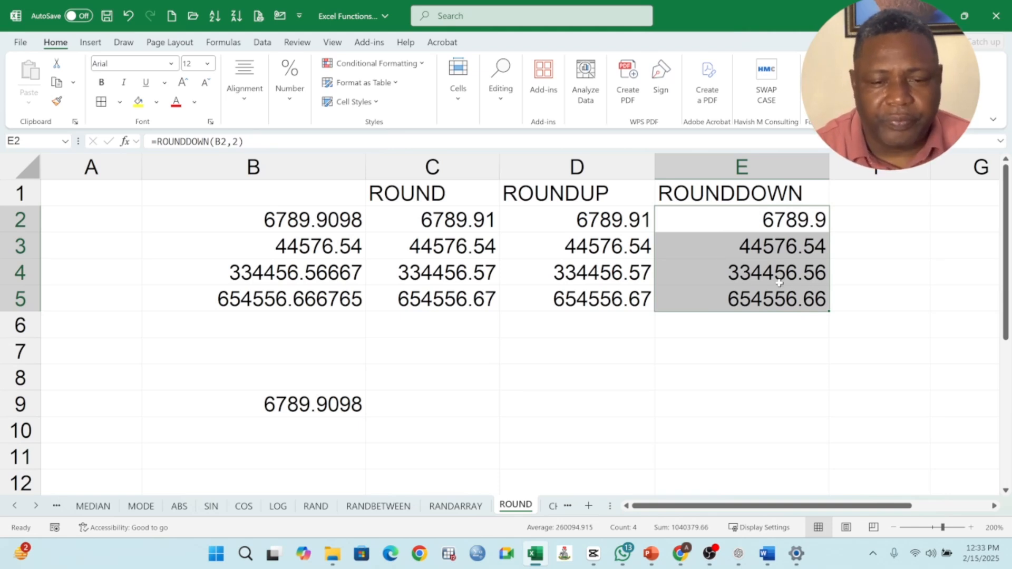
Compare the ROUND, ROUNDUP and ROUNDDOWN results and their formulas across rows 2 and 3.
click(789, 221)
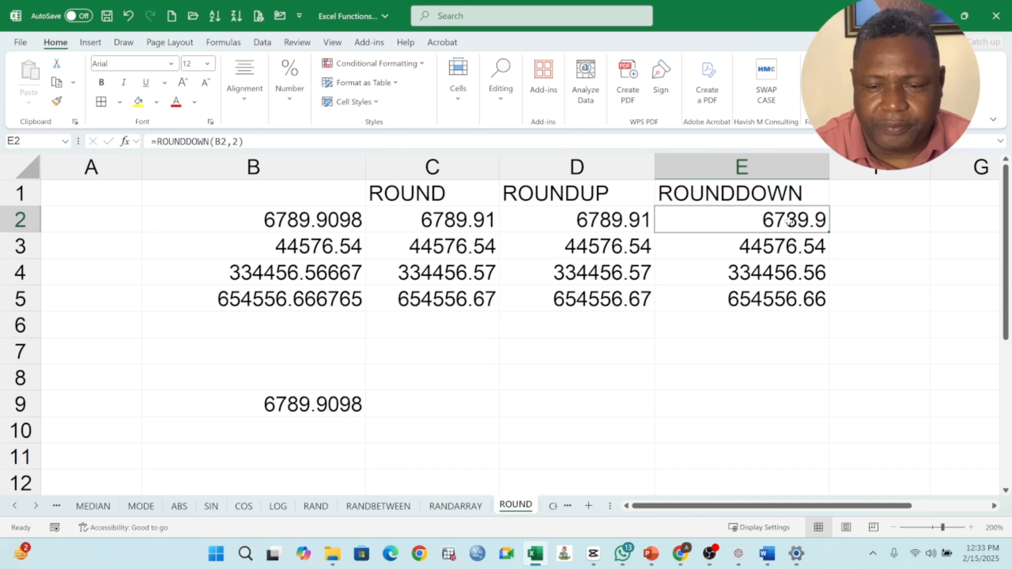
click(491, 222)
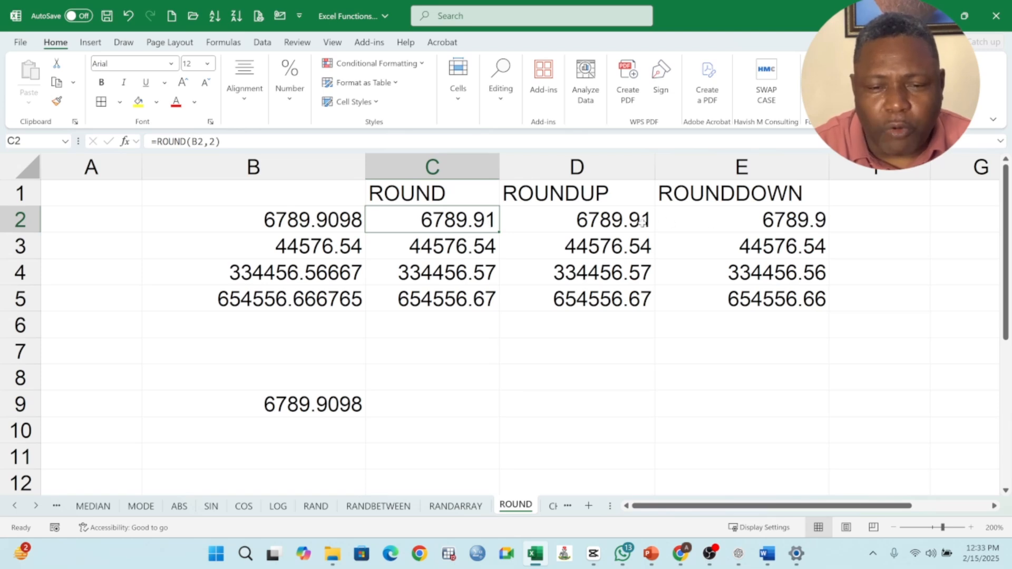
click(614, 224)
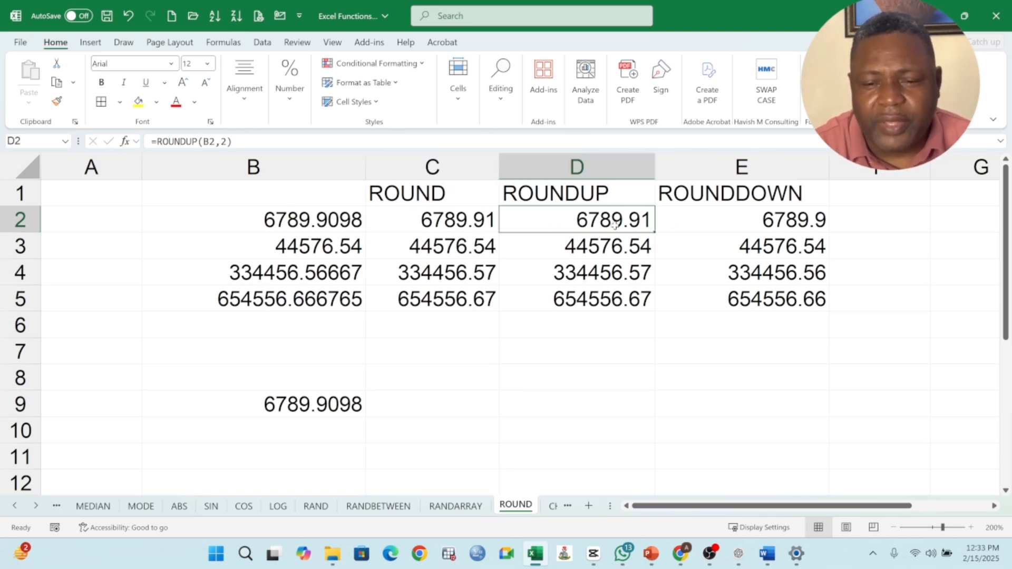
click(467, 222)
click(607, 216)
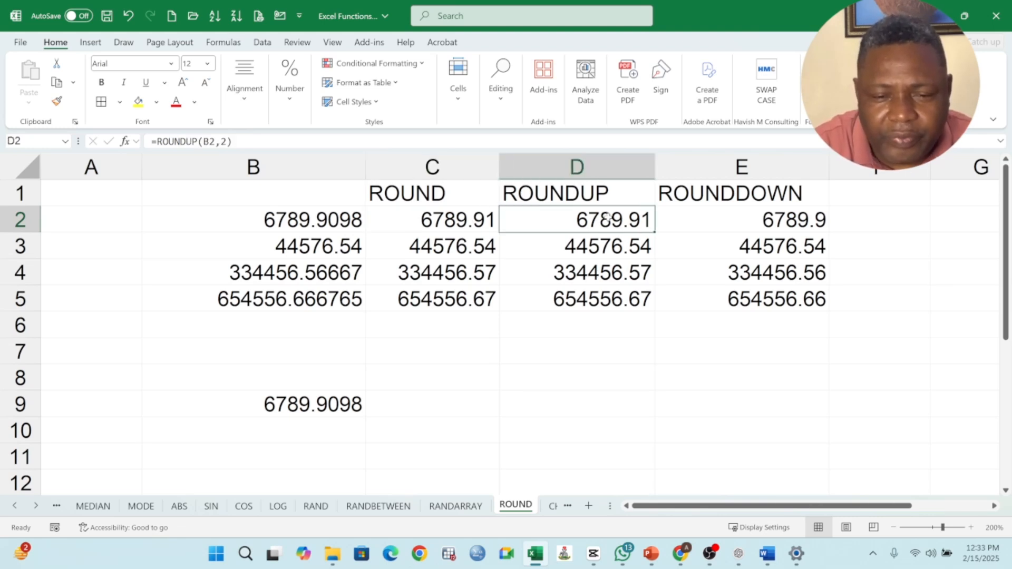
click(792, 219)
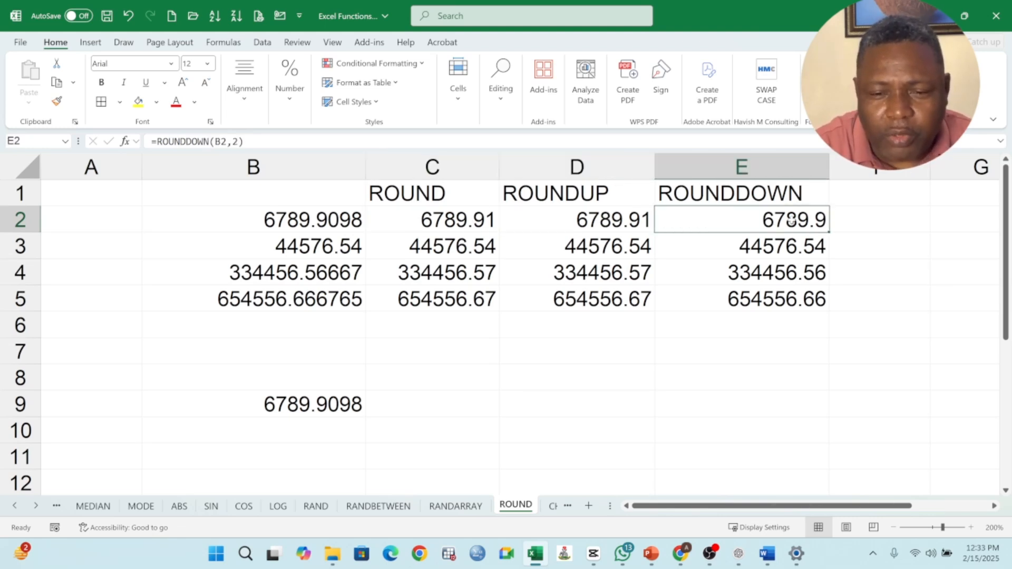
click(635, 221)
click(747, 221)
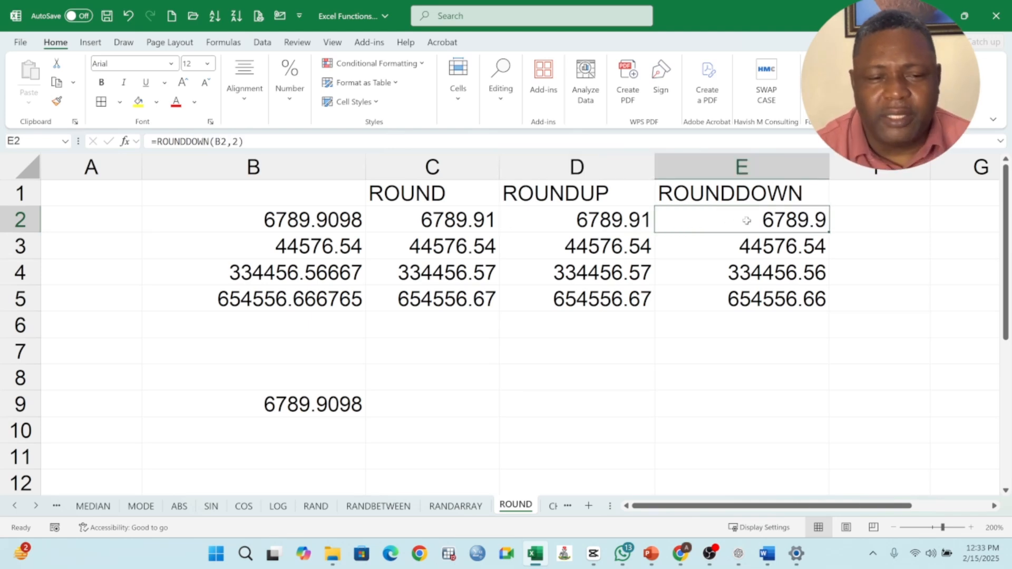
click(591, 225)
click(815, 221)
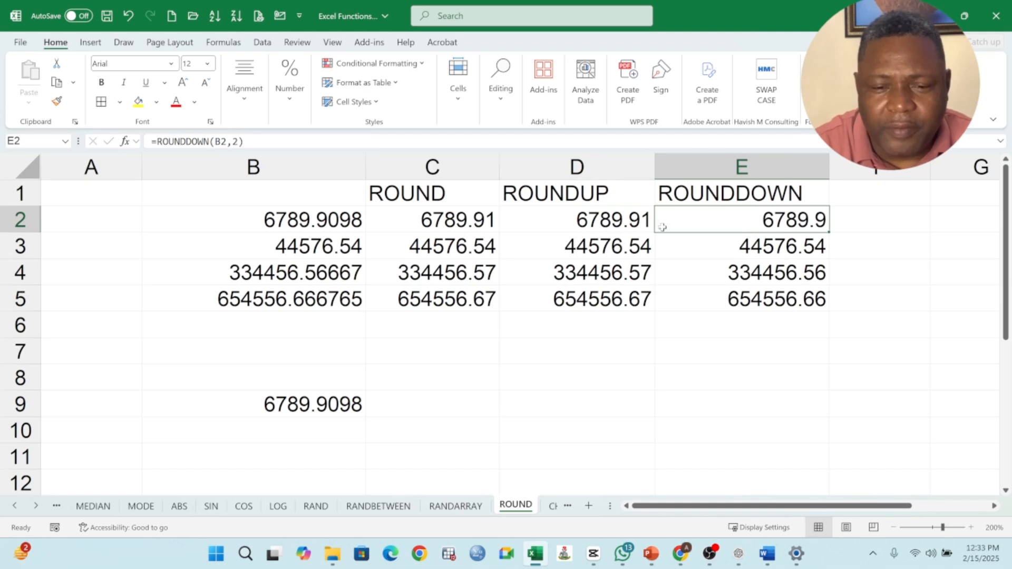
click(624, 225)
click(463, 224)
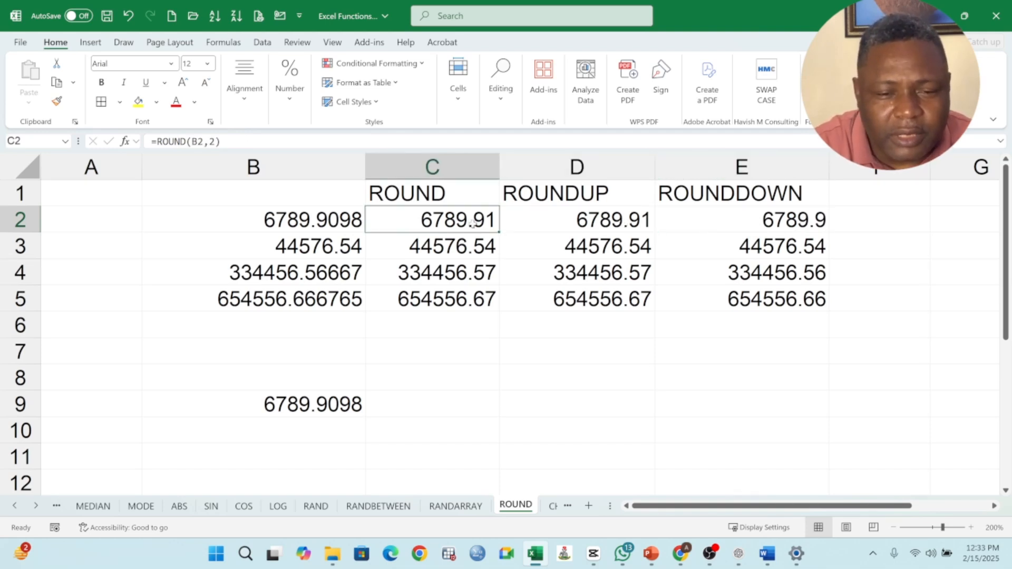
click(623, 225)
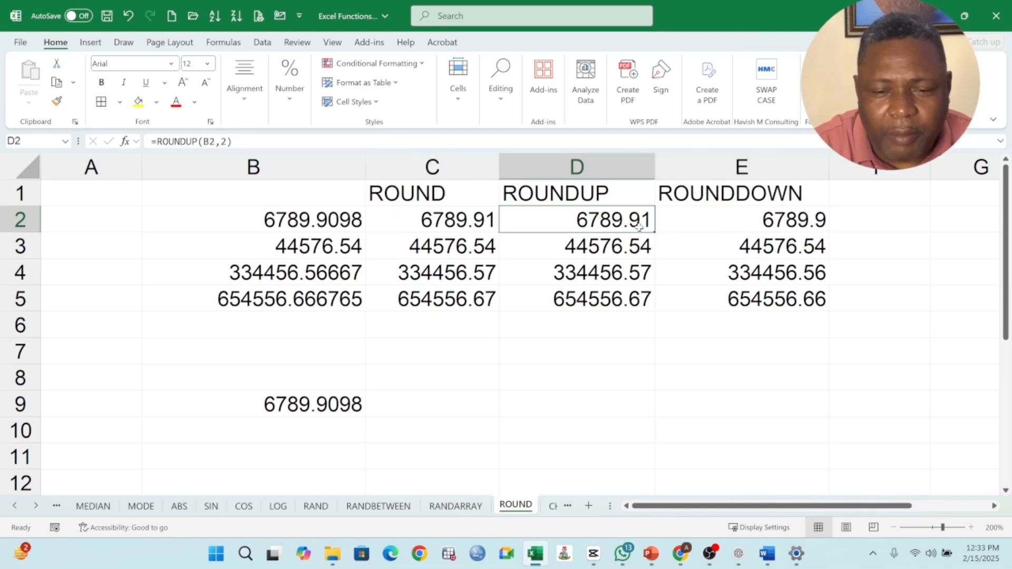
click(466, 219)
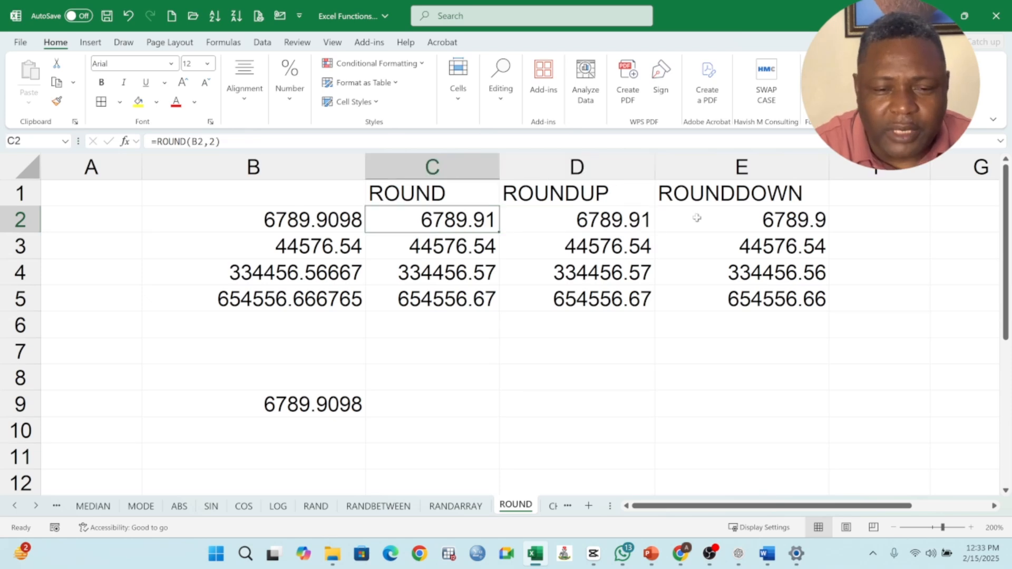
click(791, 219)
drag(833, 175, 828, 174)
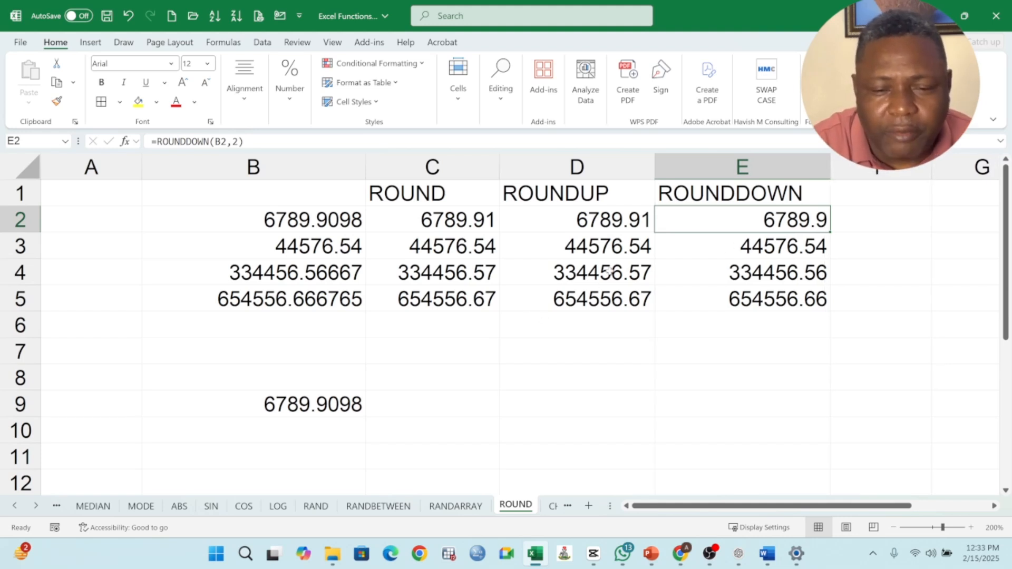
click(471, 251)
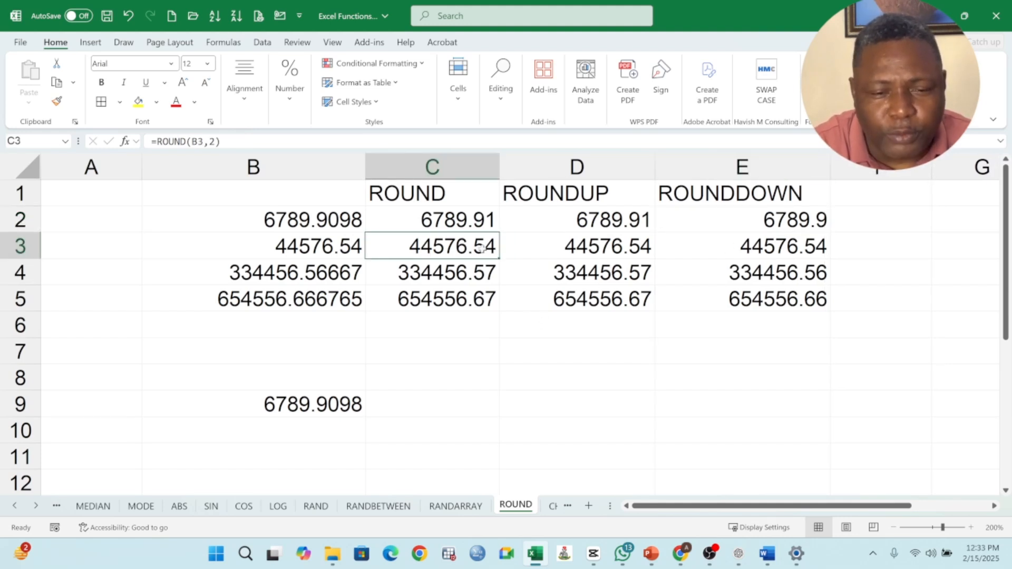
click(625, 249)
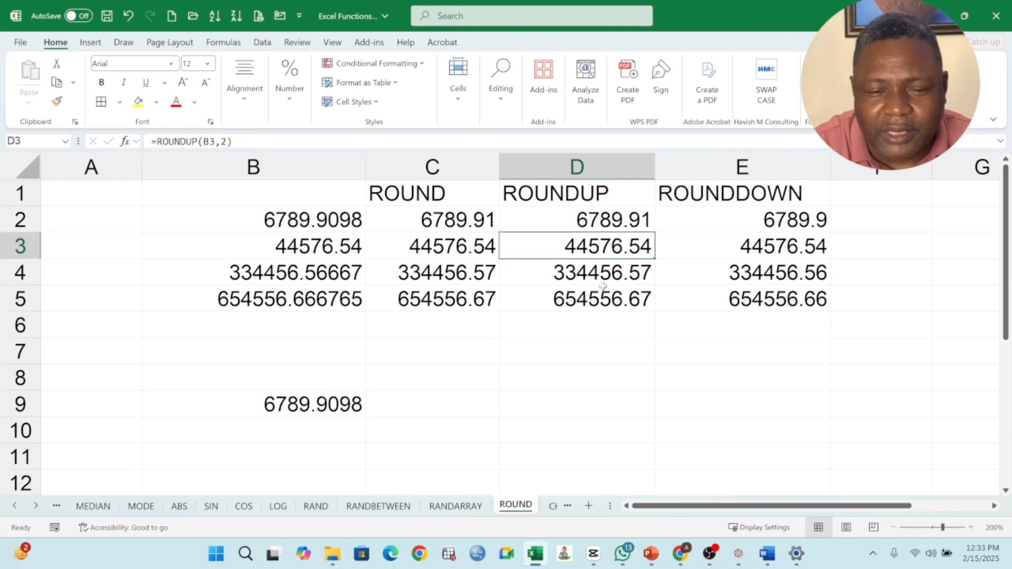
Compare the ROUNDDOWN result in row 3 and the ROUNDUP result in row 4 with the source numbers in B2:B5.
click(818, 250)
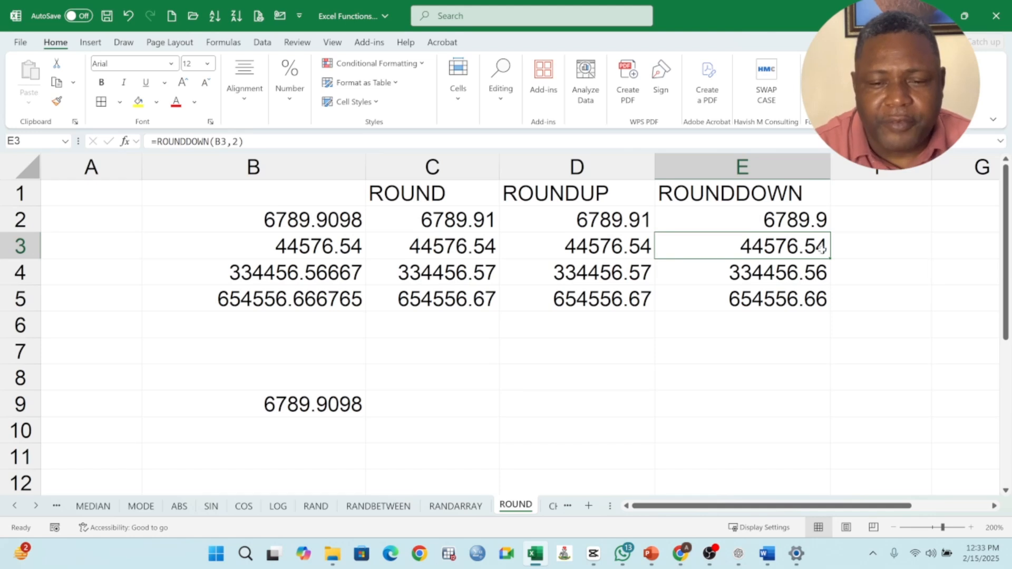
click(613, 274)
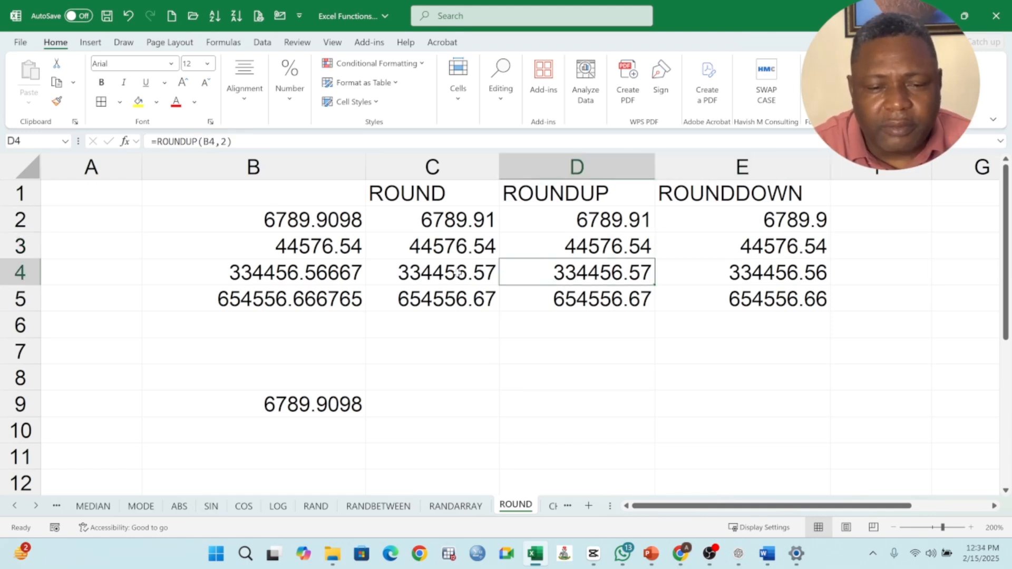
click(333, 278)
click(329, 249)
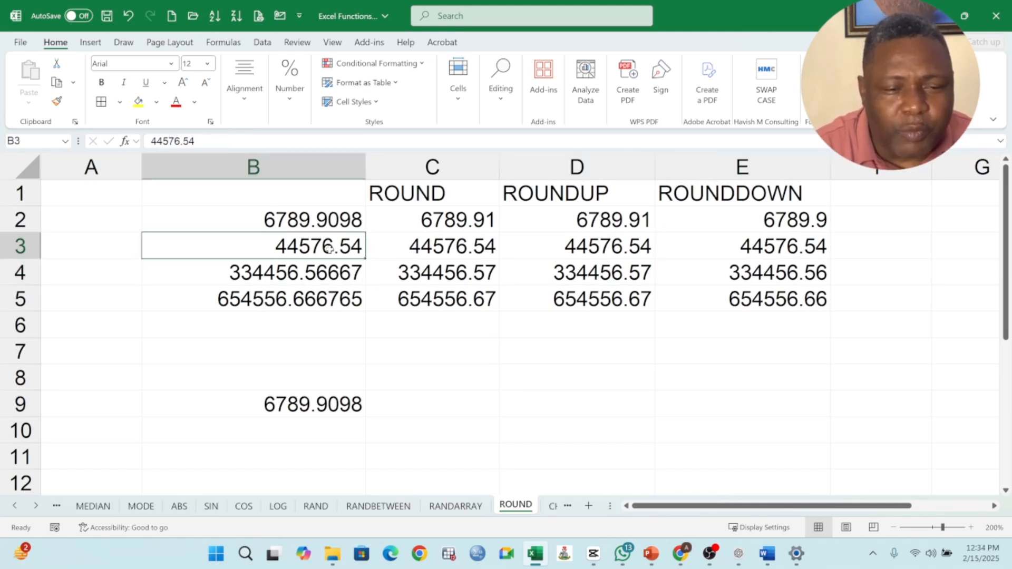
drag(330, 222, 329, 295)
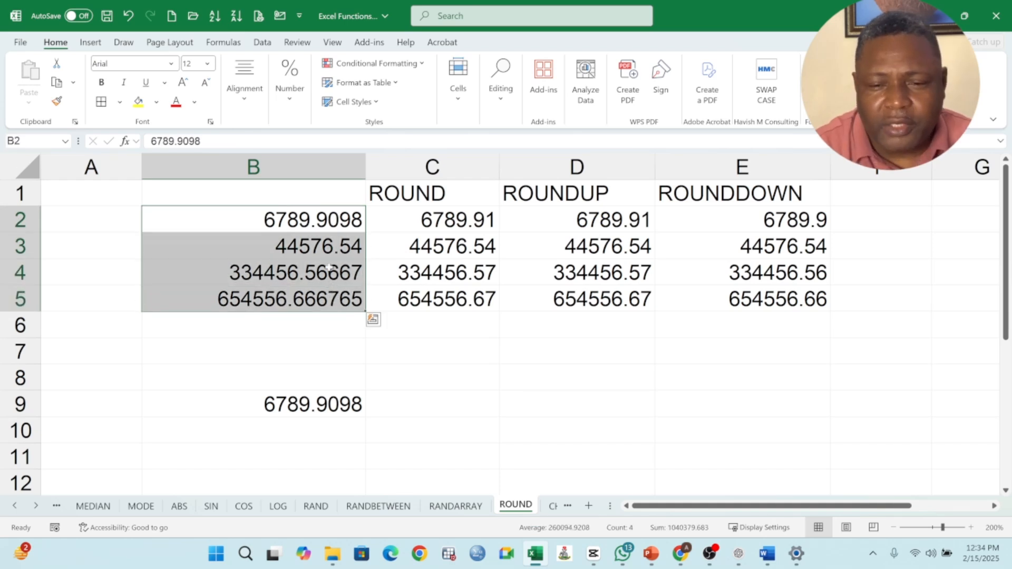
Make the ROUND, ROUNDUP and ROUNDDOWN headers in C1:E1 bold.
drag(432, 201, 744, 200)
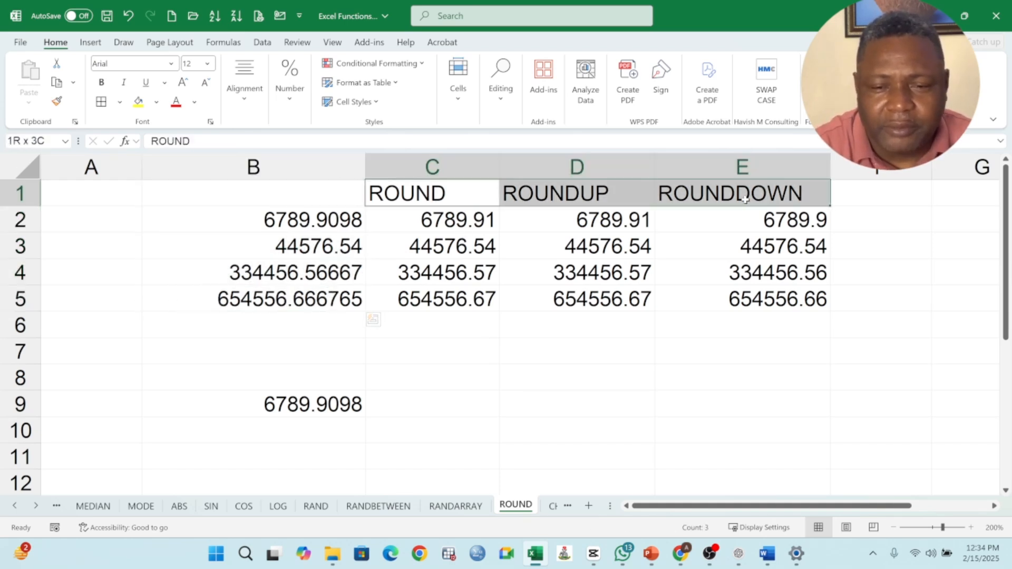
click(101, 82)
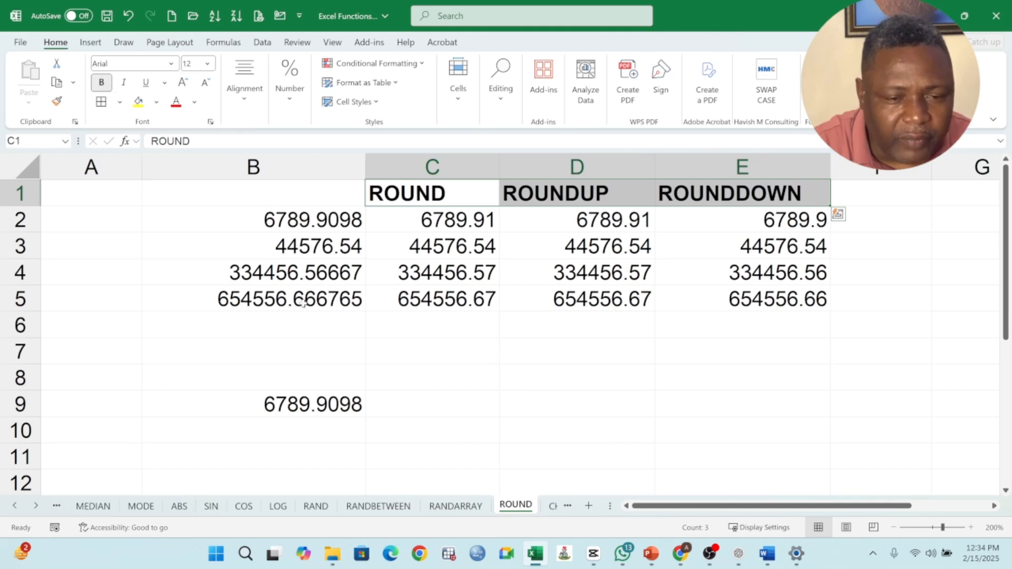
Compare the source number in B4 with its ROUNDDOWN and ROUNDUP results in row 4.
click(306, 276)
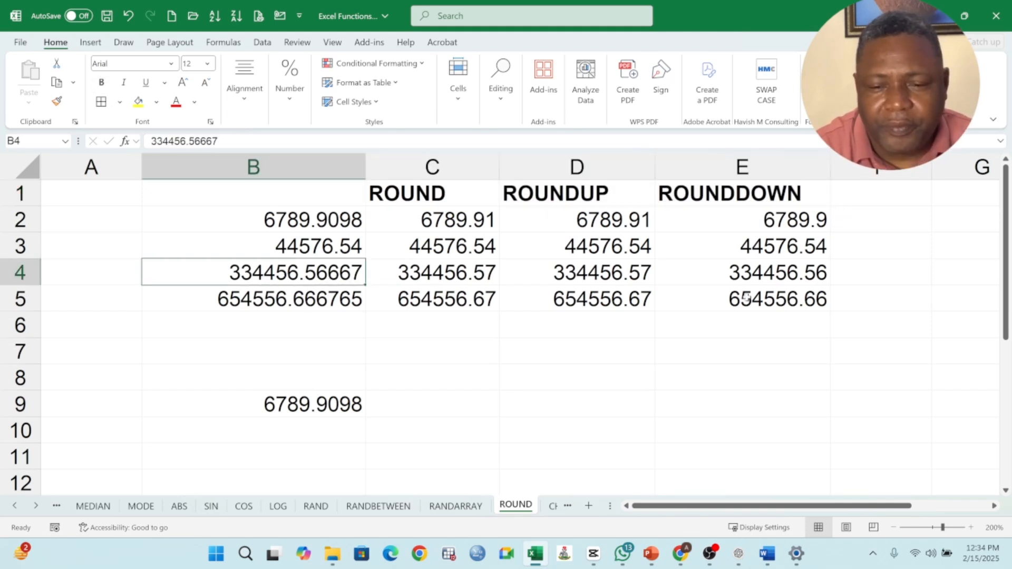
click(772, 270)
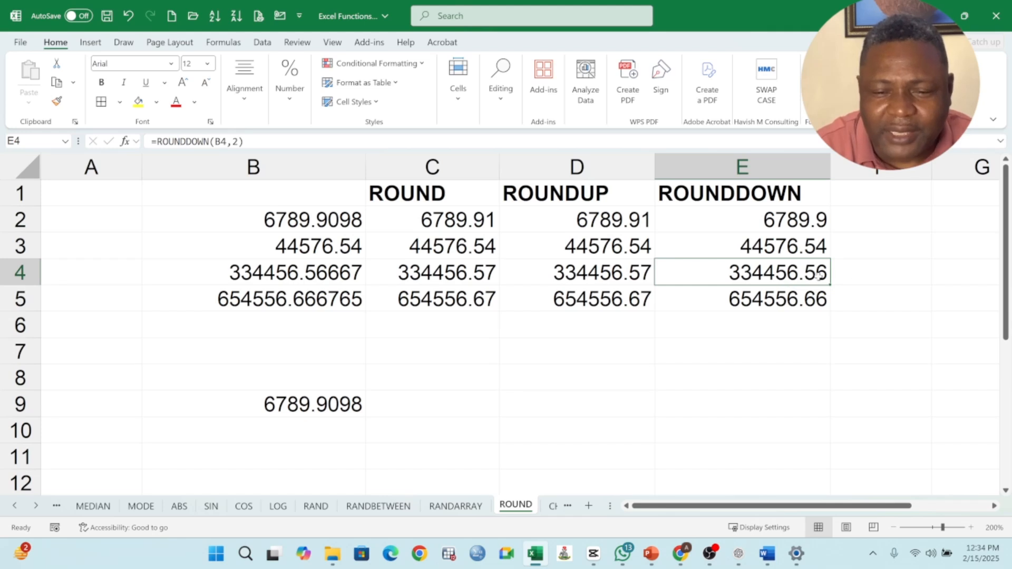
click(613, 278)
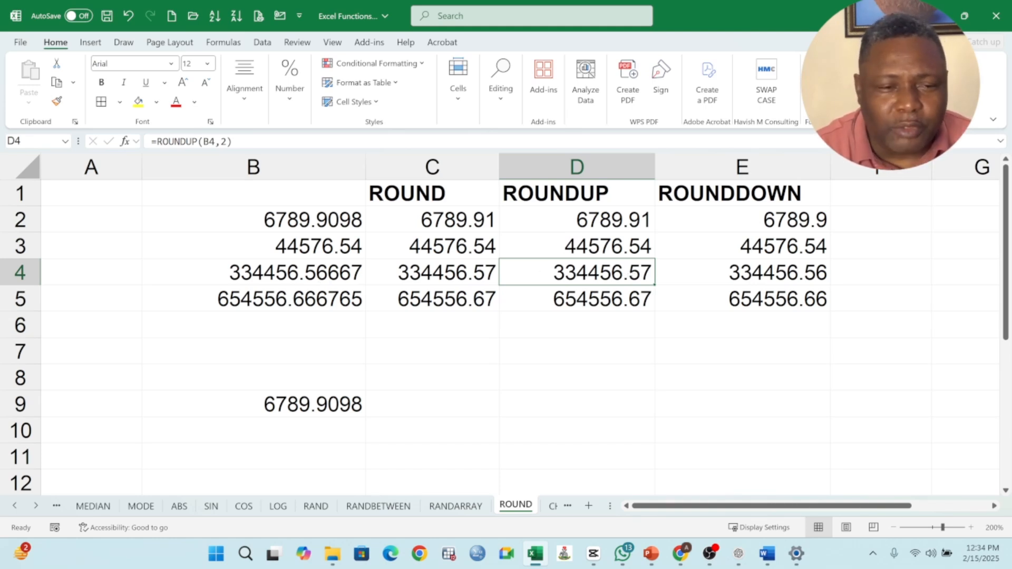
Inspect the digits argument of the ROUNDUP formula in D4, re-enter the formula and undo that edit.
double_click(223, 141)
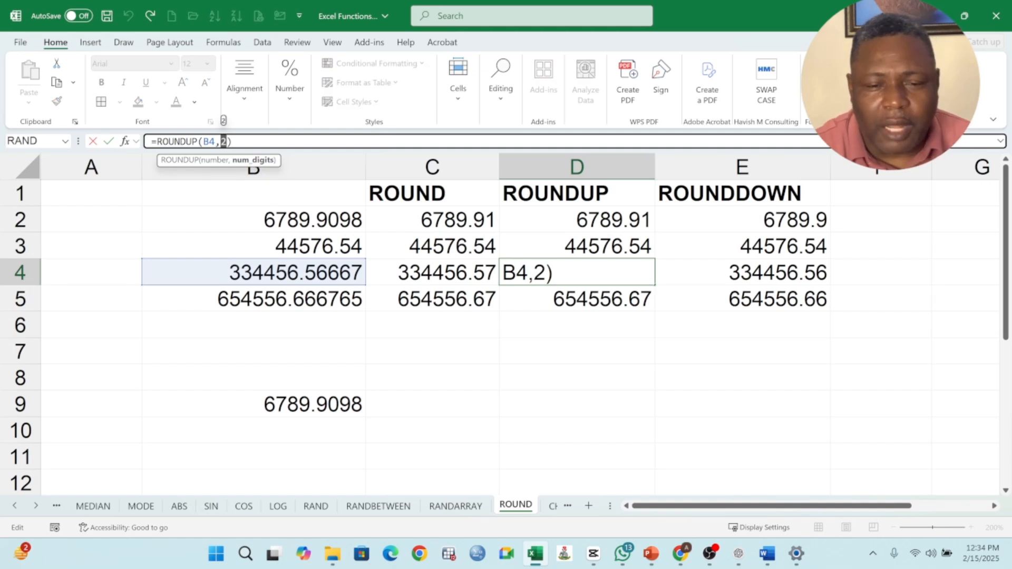
key(Return)
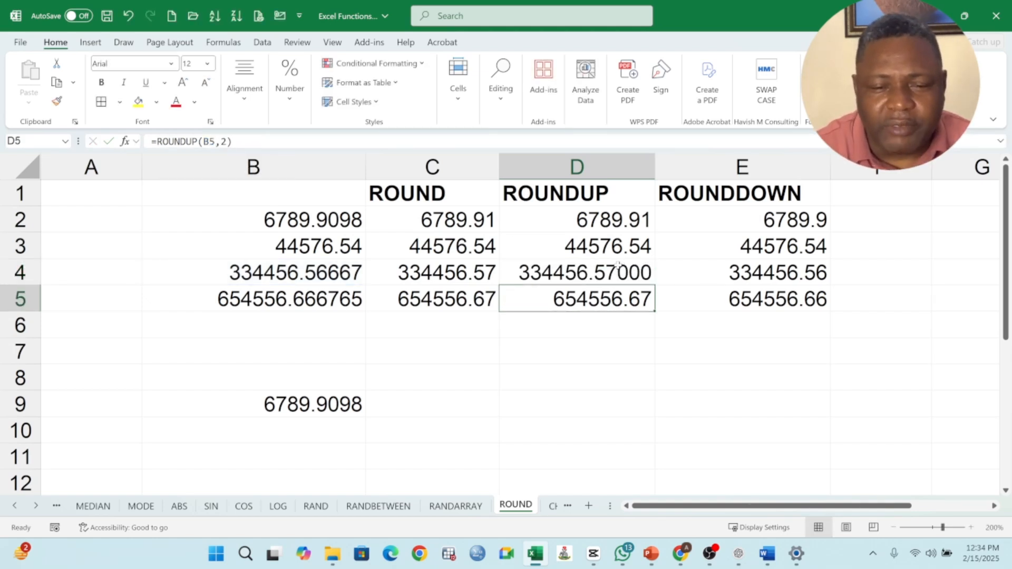
key(Up)
click(128, 16)
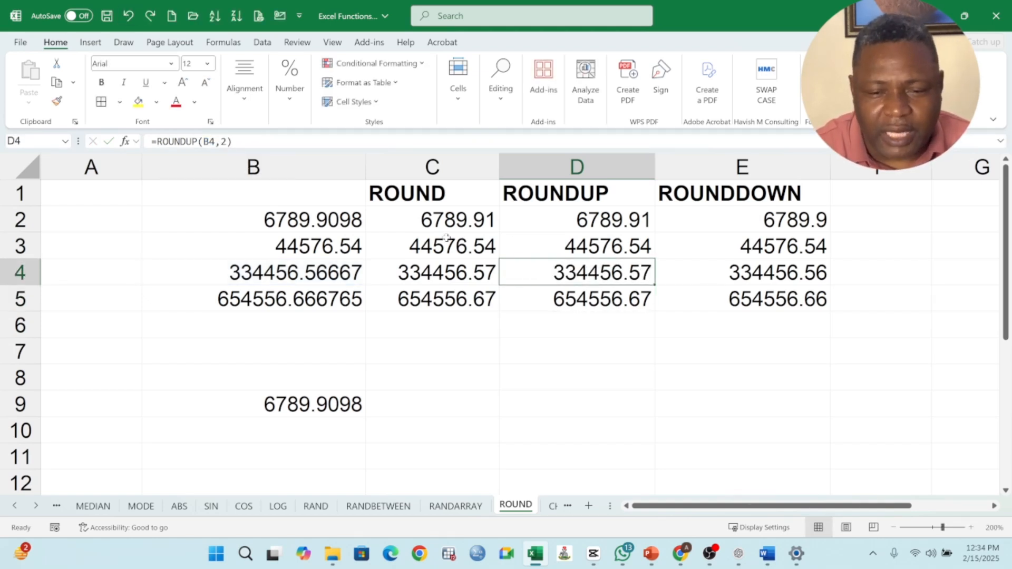
Check the source number in B4 and compare B5 with its ROUNDUP and ROUNDDOWN results in row 5.
click(324, 278)
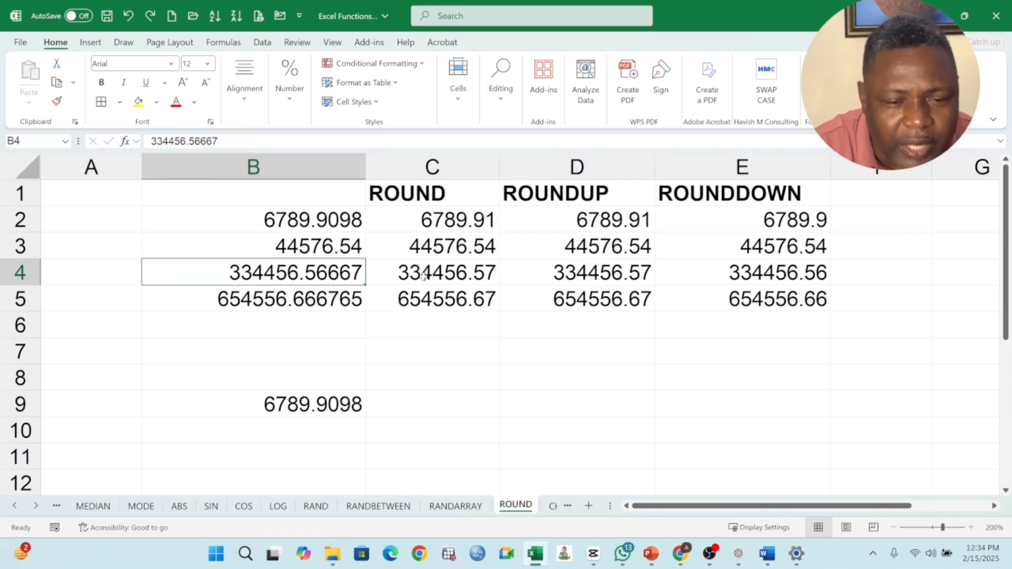
click(593, 306)
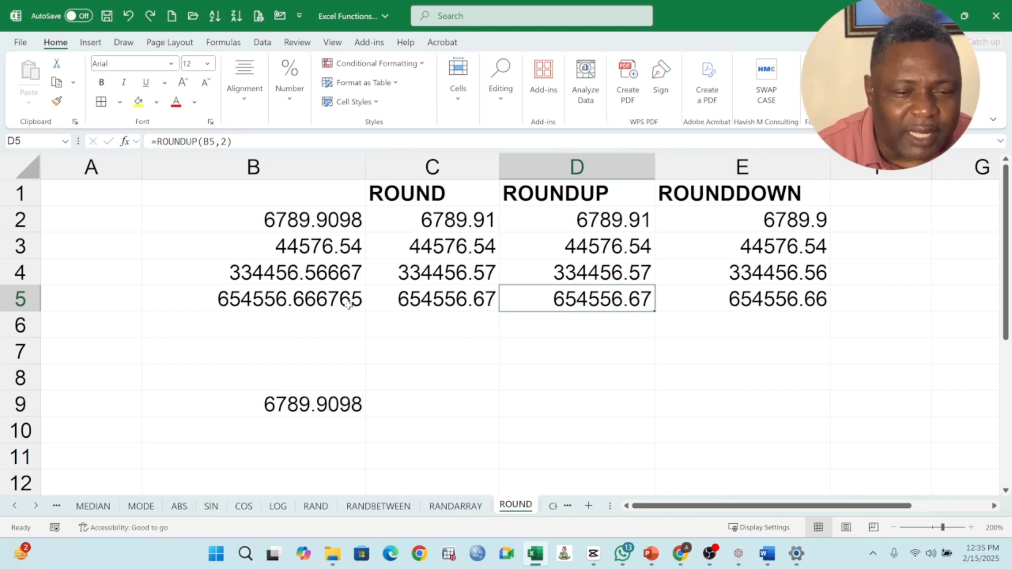
click(316, 301)
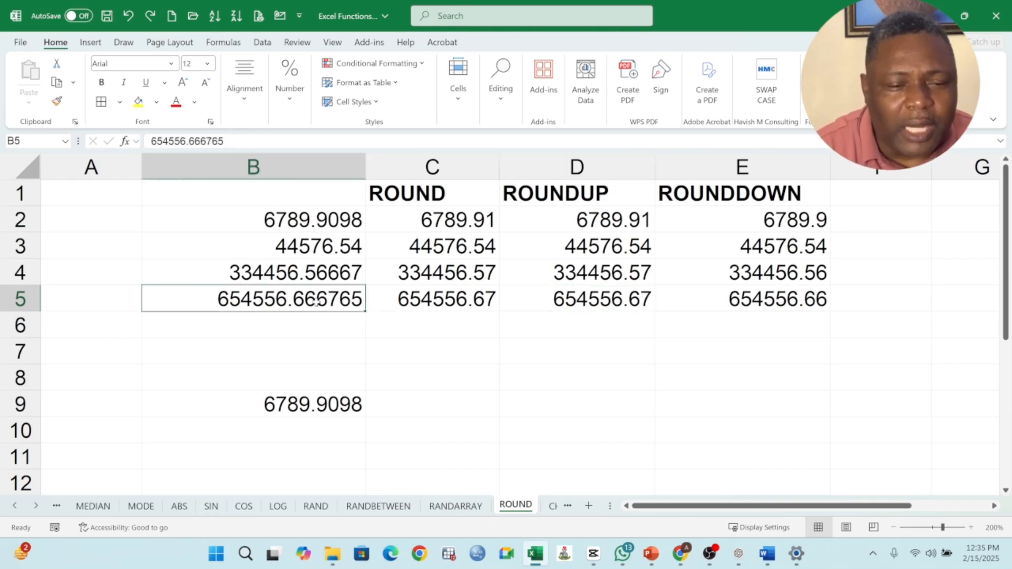
click(624, 298)
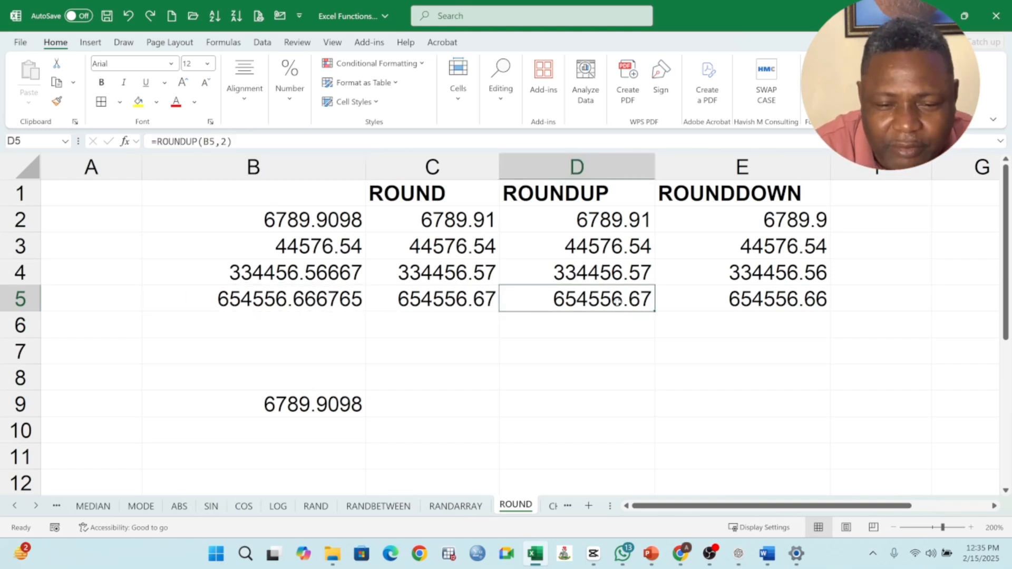
mouse_move(621, 302)
mouse_down()
mouse_move(624, 327)
mouse_move(624, 300)
mouse_up()
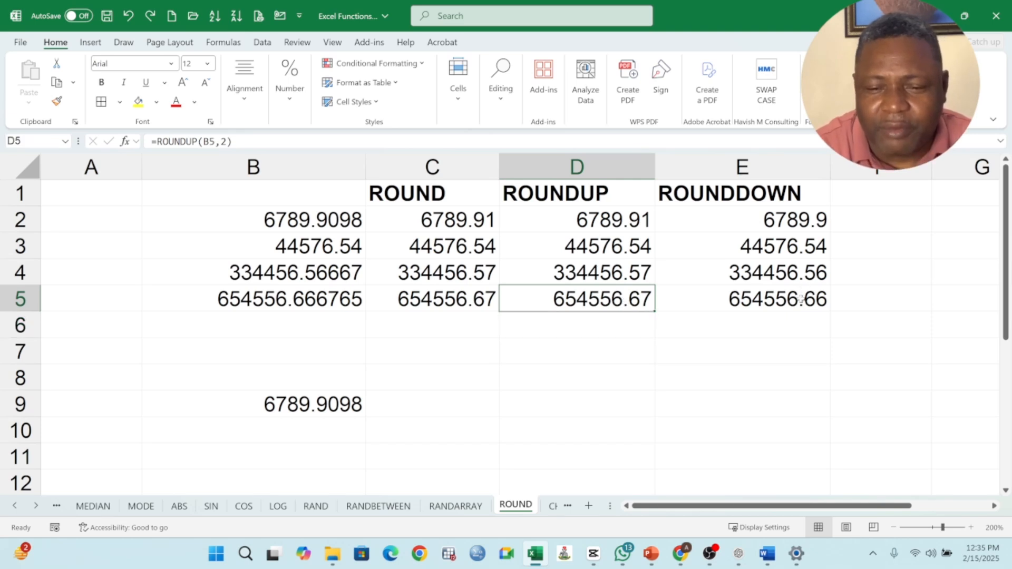
mouse_move(801, 299)
mouse_down()
mouse_move(804, 314)
mouse_move(804, 299)
mouse_up()
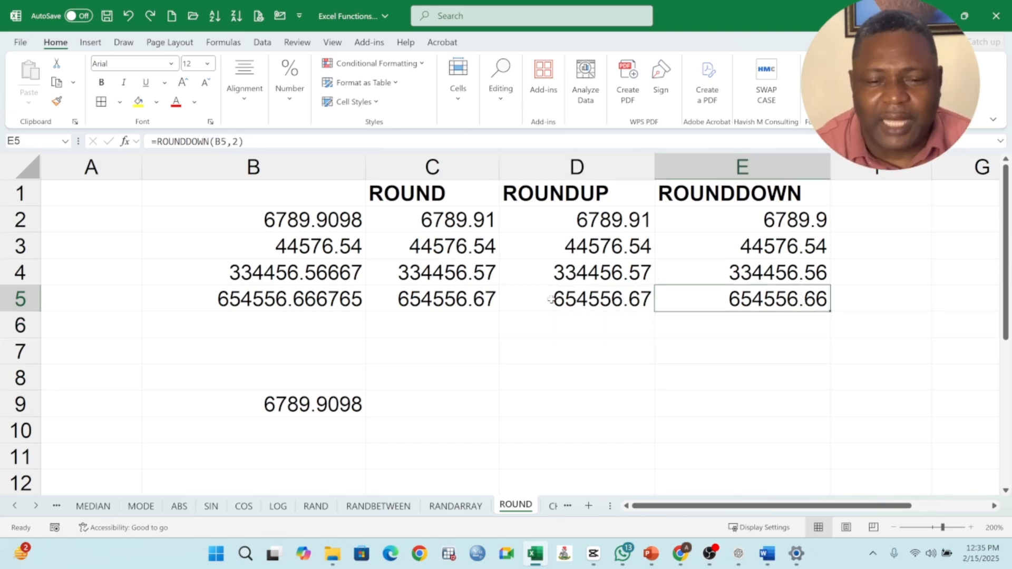
Compare the ROUND and ROUNDUP results in C2:D5 with the ROUNDDOWN results in E2:E5, including their row 2 formulas.
drag(304, 224, 701, 296)
click(419, 193)
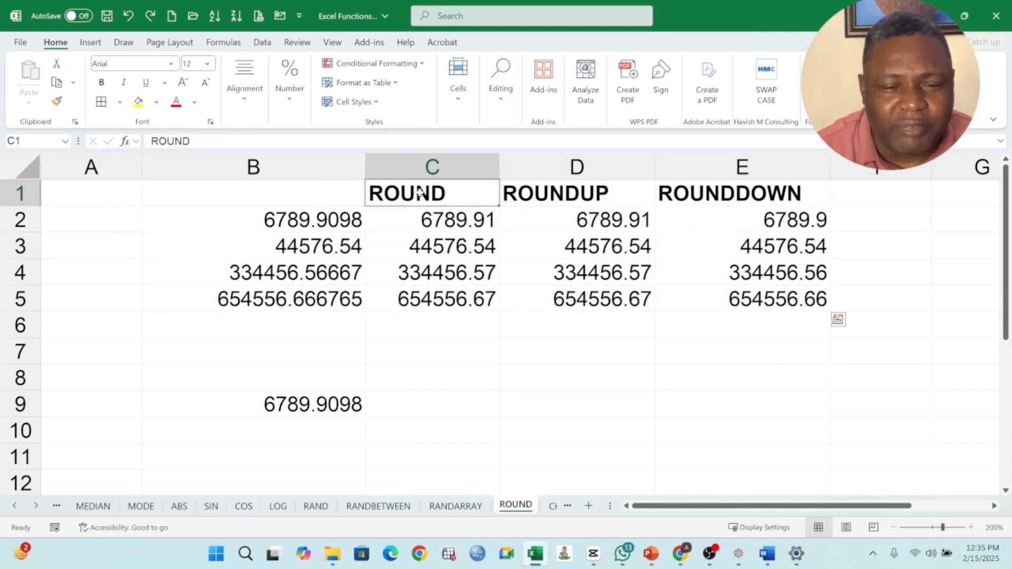
click(431, 216)
click(582, 220)
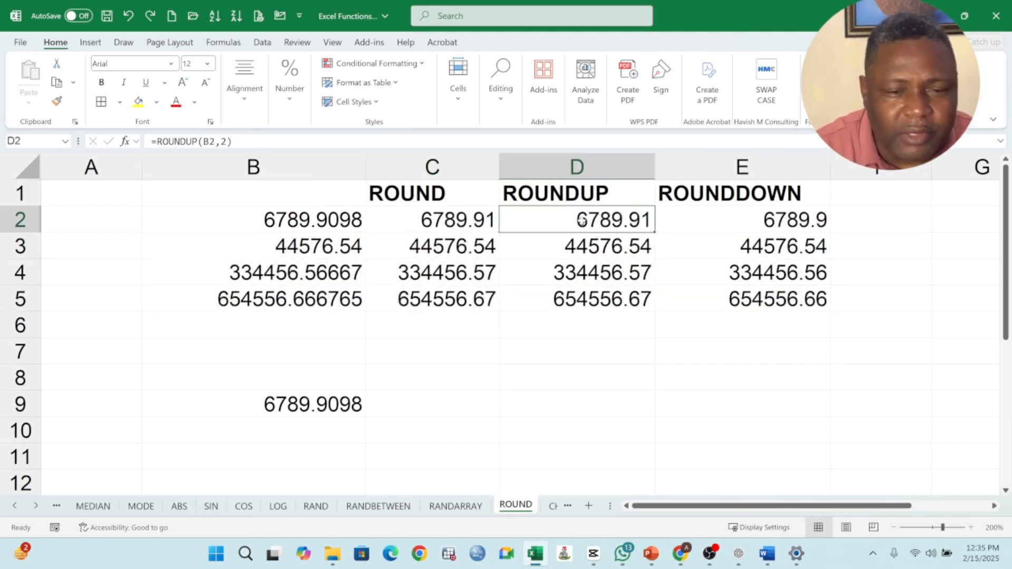
click(464, 227)
click(624, 224)
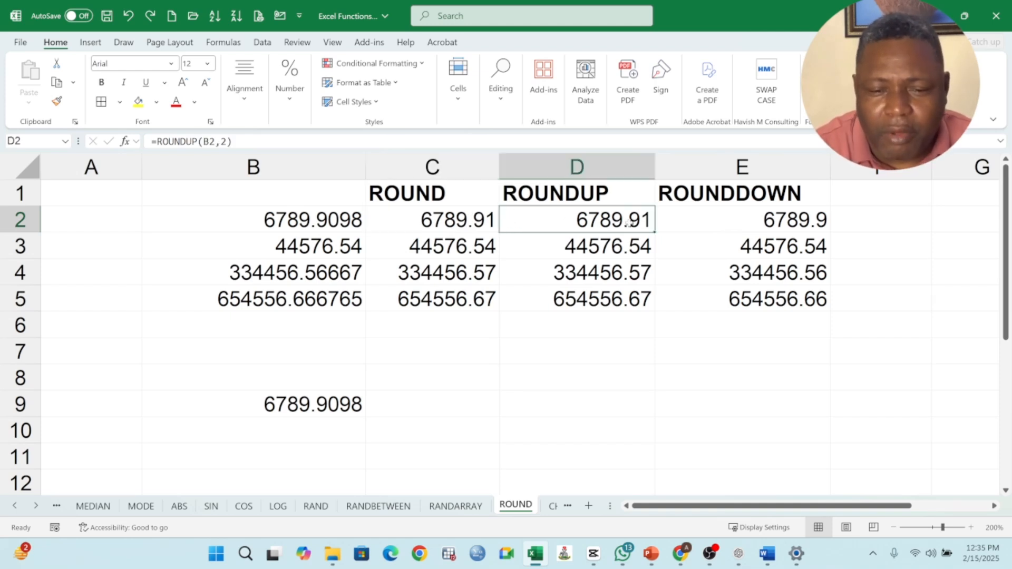
click(769, 224)
click(462, 225)
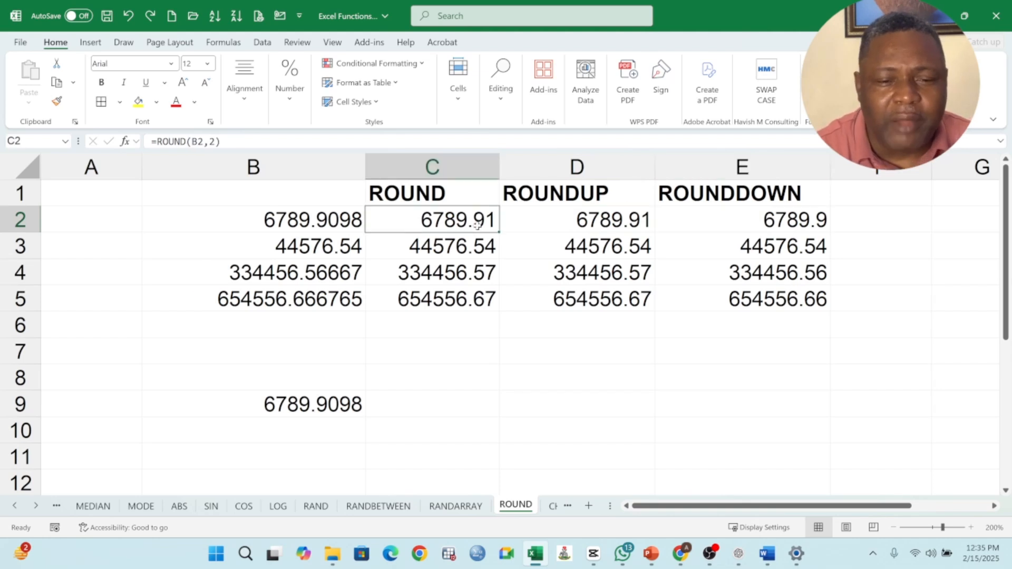
click(550, 220)
drag(447, 216, 584, 301)
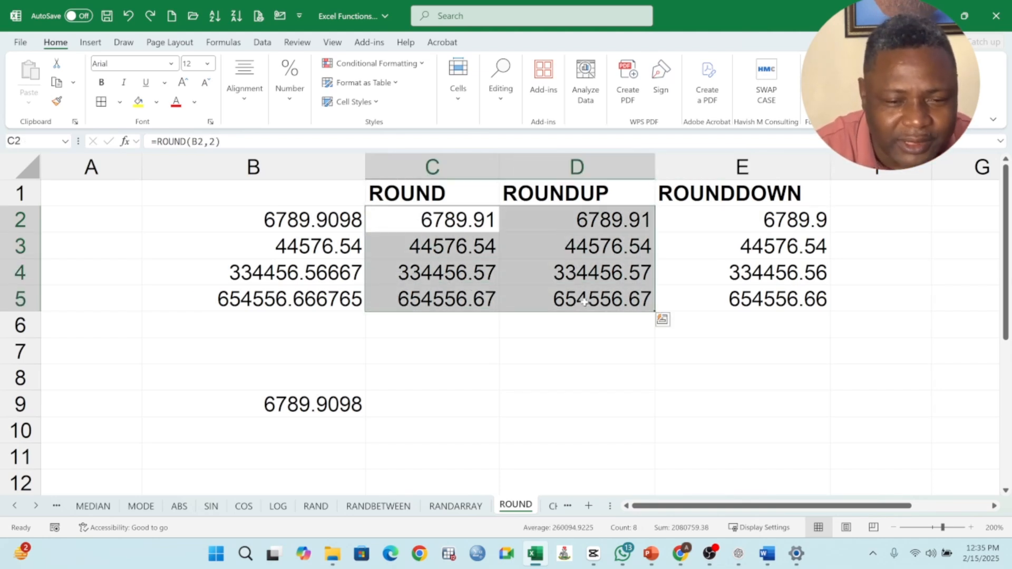
click(600, 240)
drag(779, 224, 775, 302)
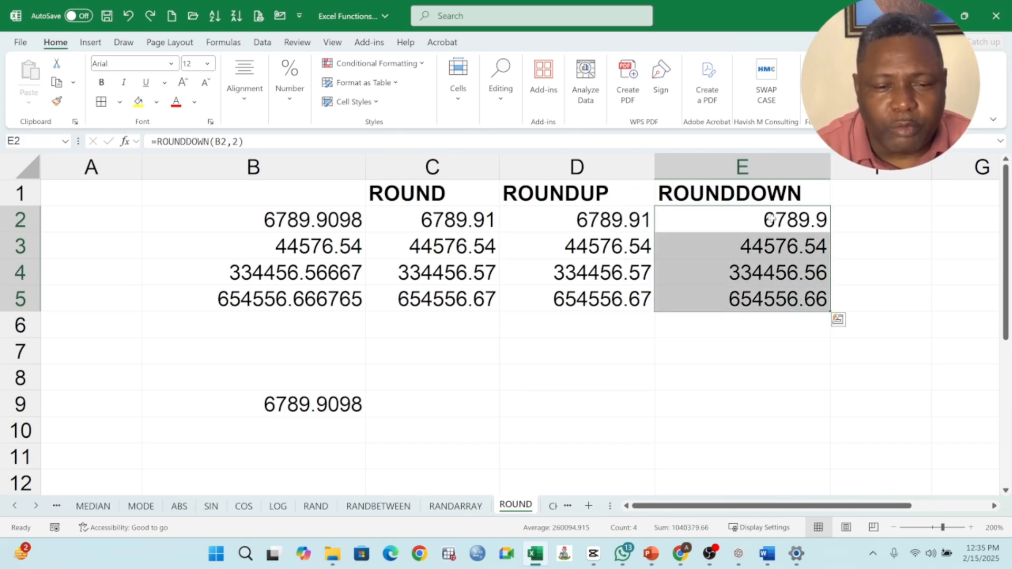
click(450, 299)
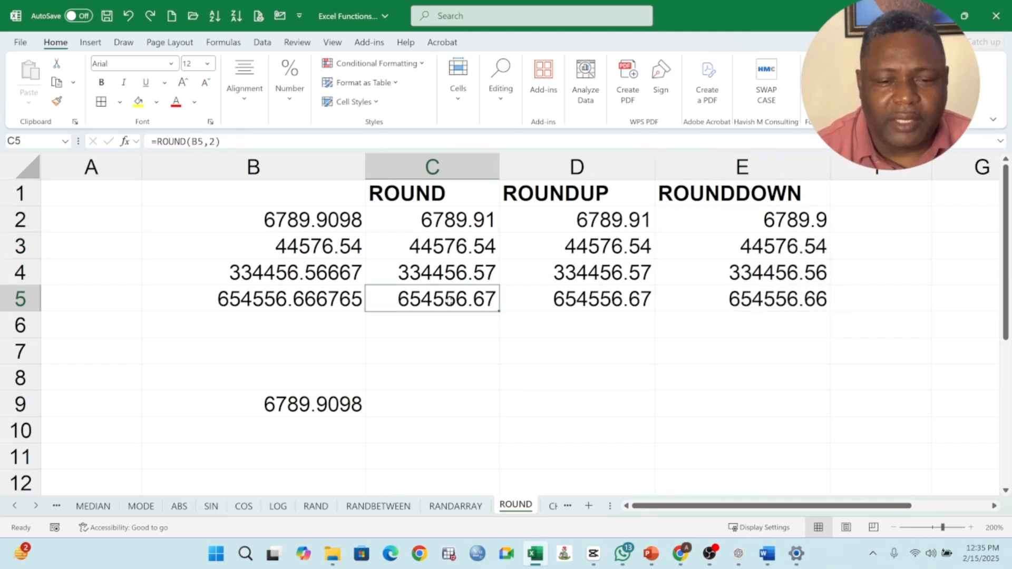
Review the three rounding function headers in C1:E1, ending on the empty cell C6.
click(293, 198)
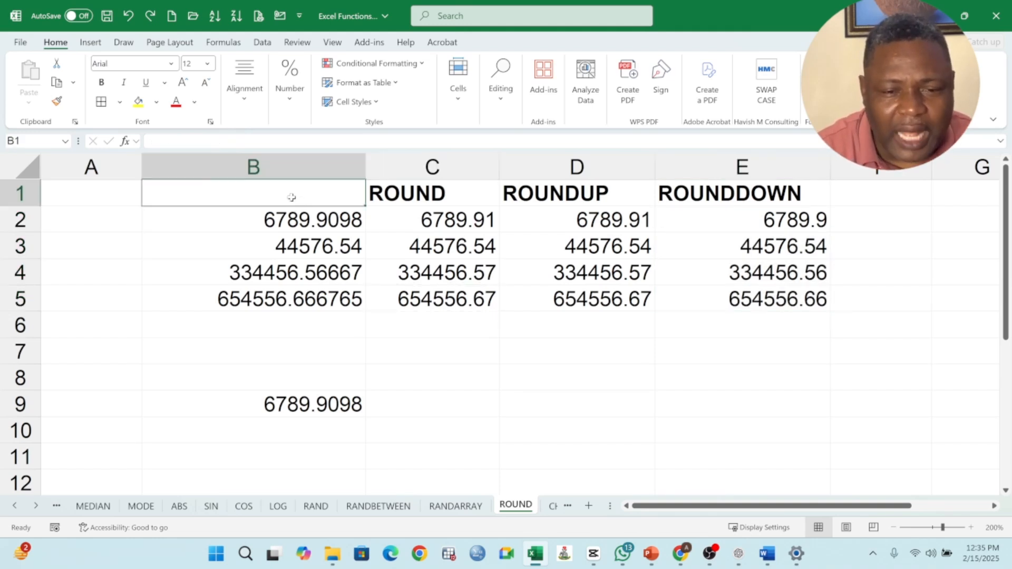
click(429, 198)
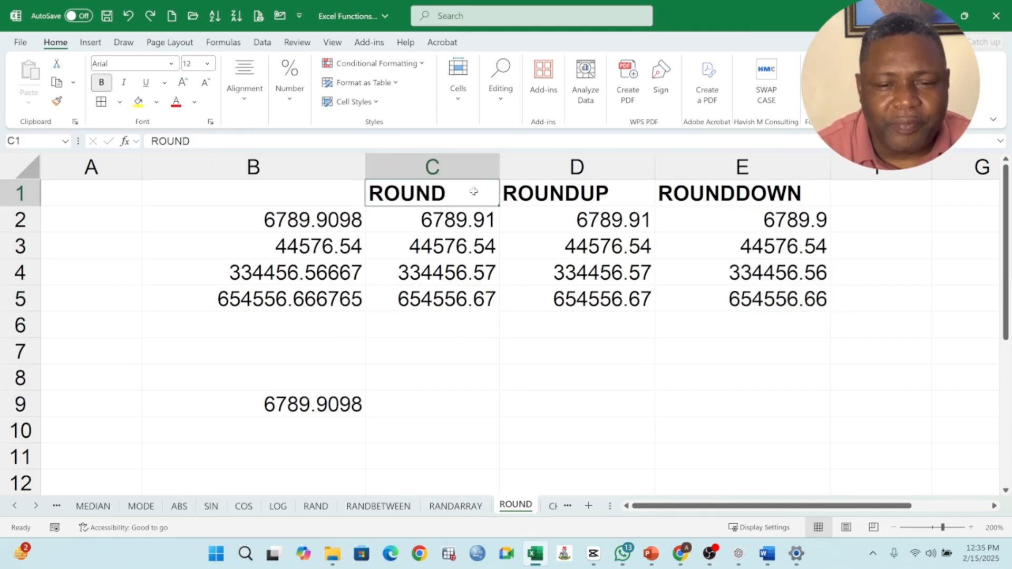
click(569, 194)
click(711, 192)
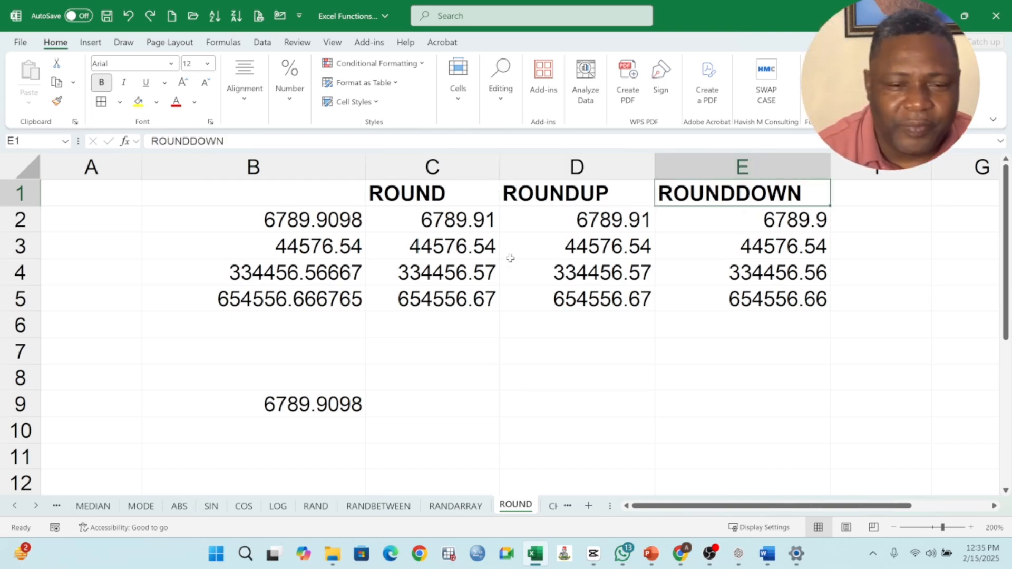
drag(377, 203, 709, 194)
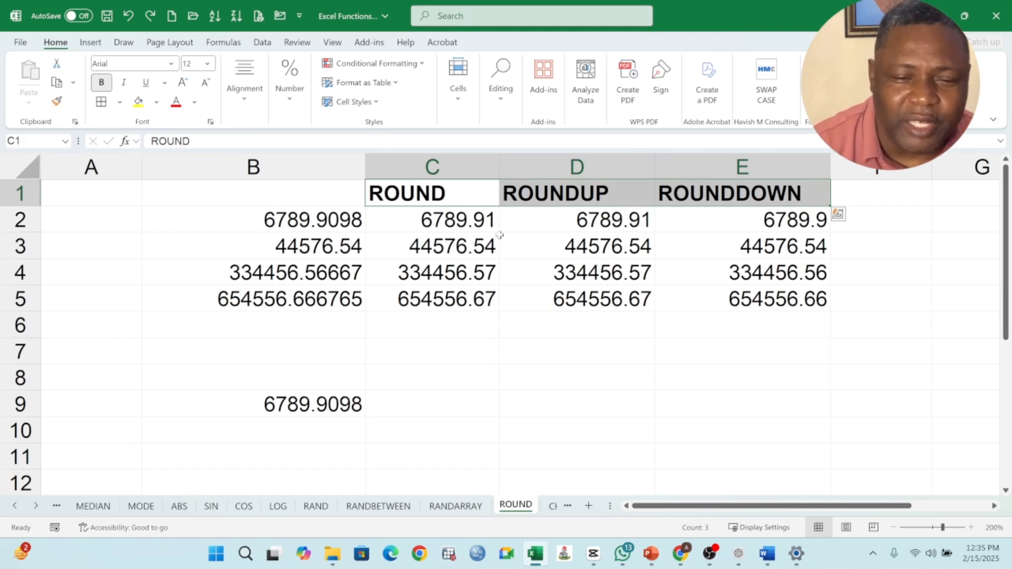
click(404, 327)
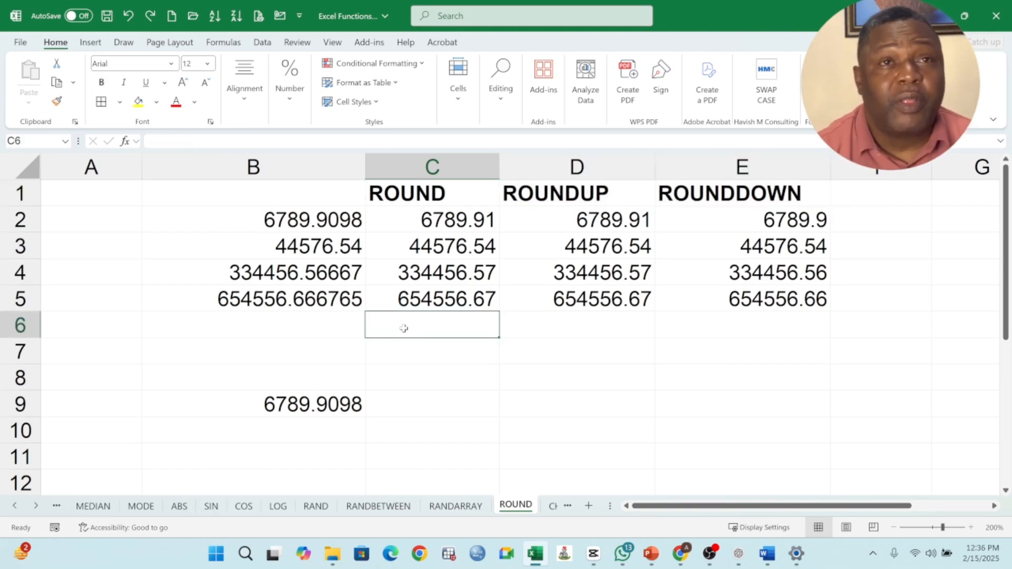